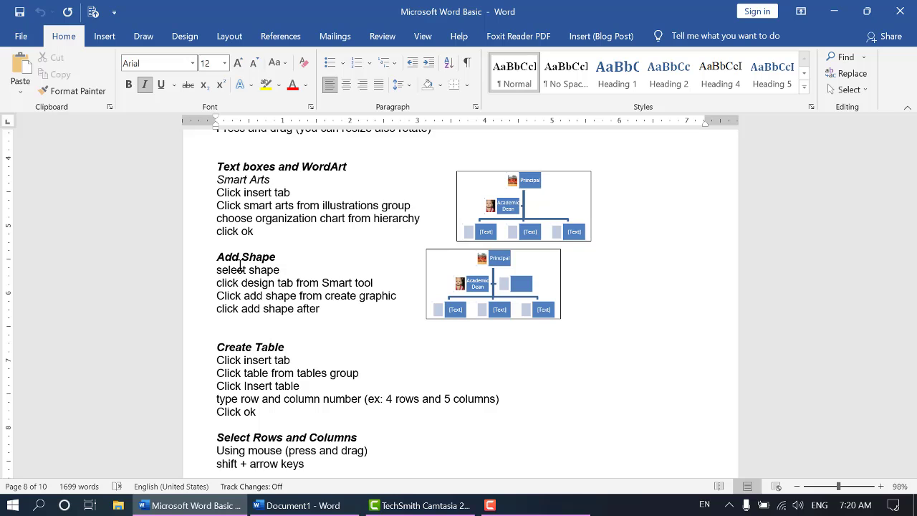
Insert a blank line between the "Text boxes and WordArt" heading and the "Smart Arts" line.
click(215, 178)
key(Return)
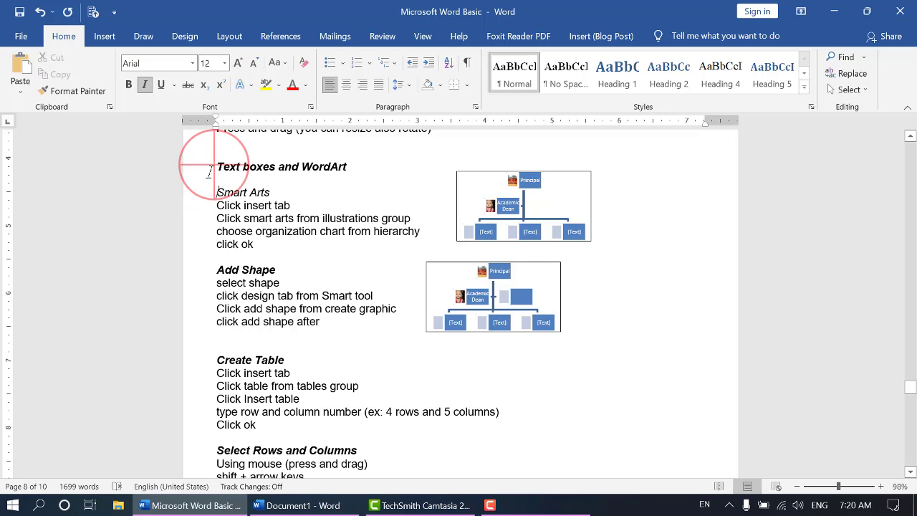
drag(209, 167, 332, 176)
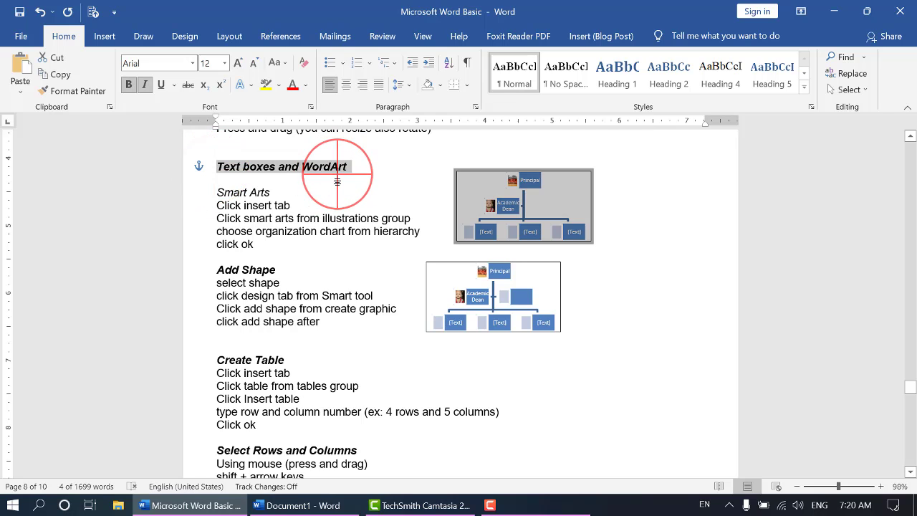
click(334, 174)
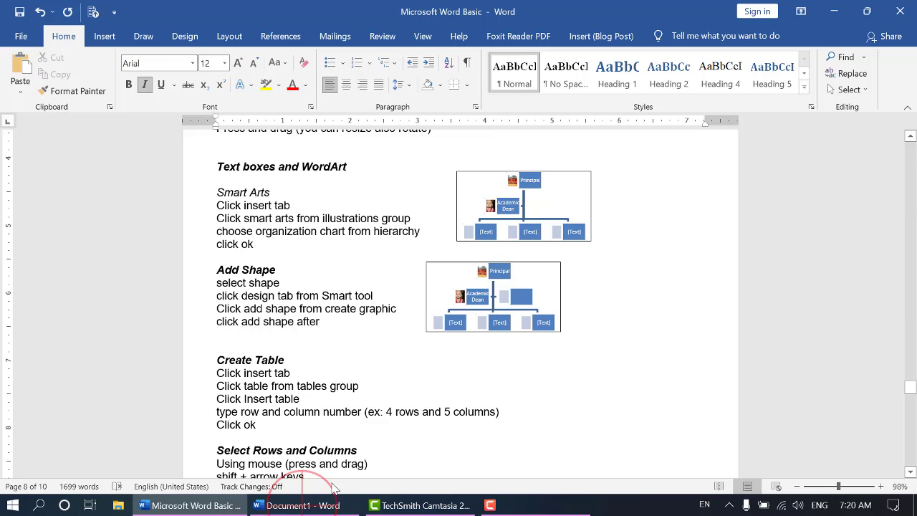
Switch to the blank Document1 document and bring up the commands for inserting objects.
click(303, 506)
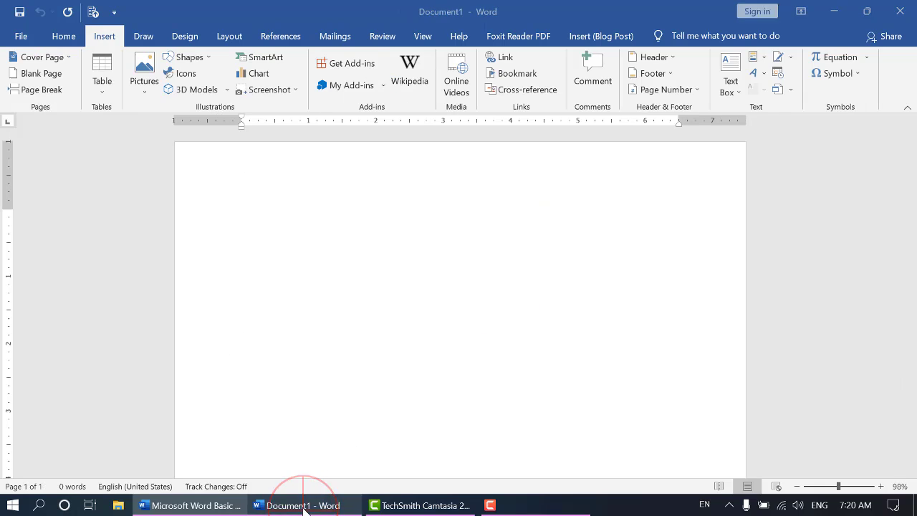
click(64, 36)
click(99, 38)
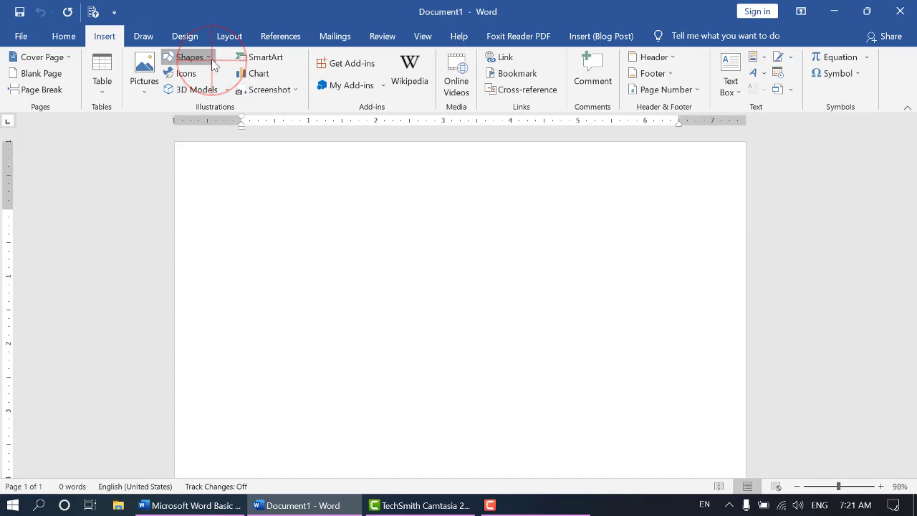
click(186, 57)
click(495, 207)
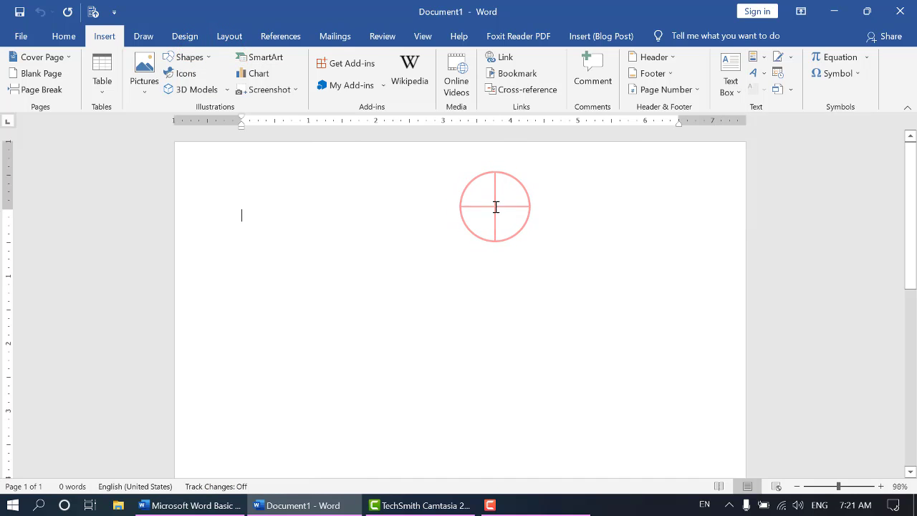
click(736, 93)
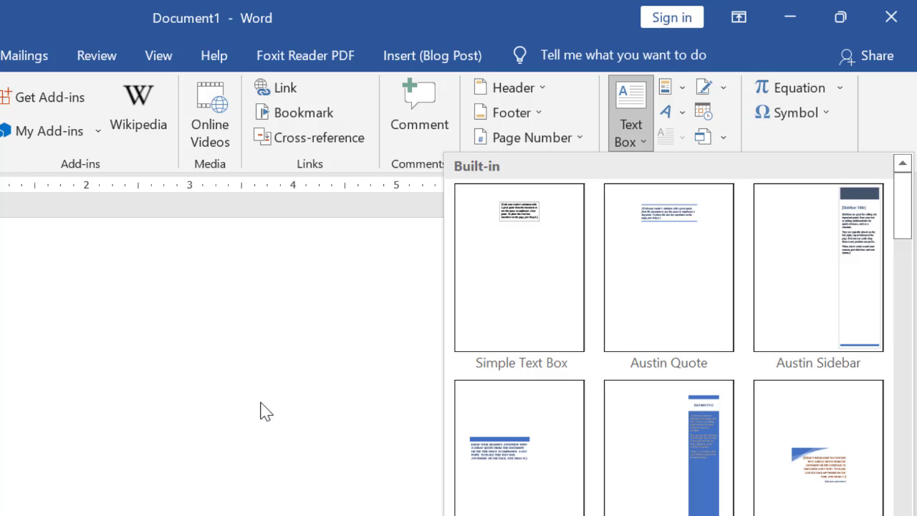
click(632, 99)
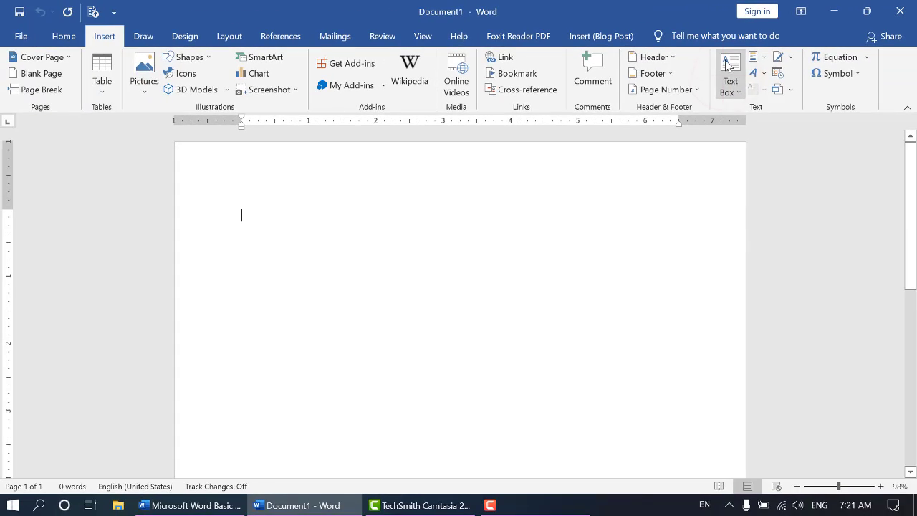
click(727, 64)
click(728, 64)
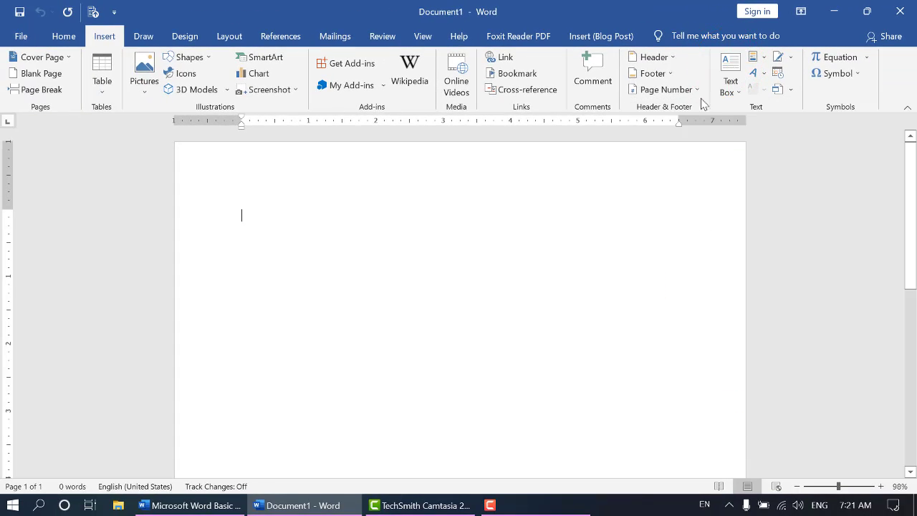
Draw a text box about 6.08" wide and 2.05" high at the page's upper margin and enter "hkhjkhjk897kjljtvouiyoiu" in it.
click(728, 82)
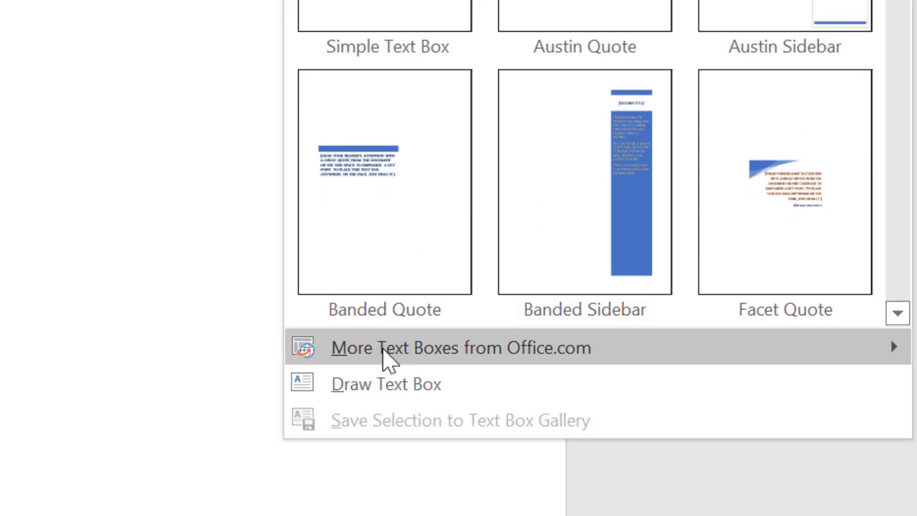
click(374, 380)
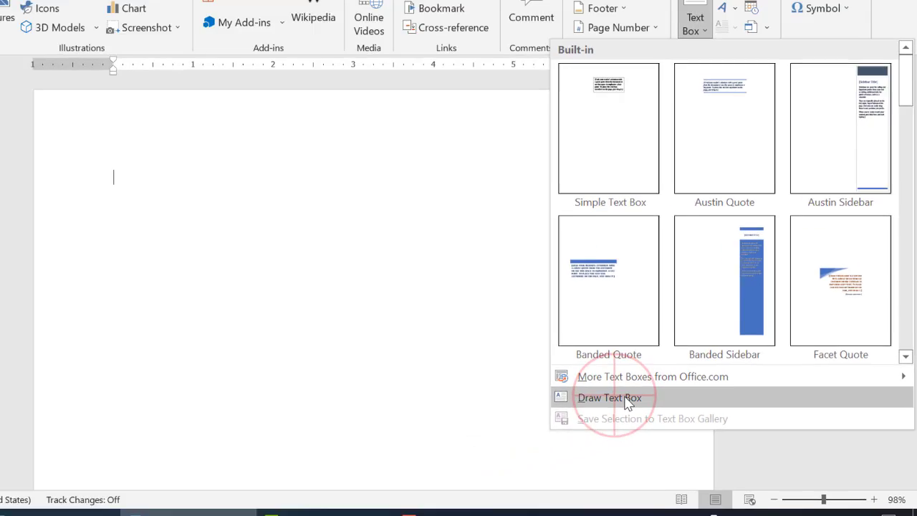
click(419, 392)
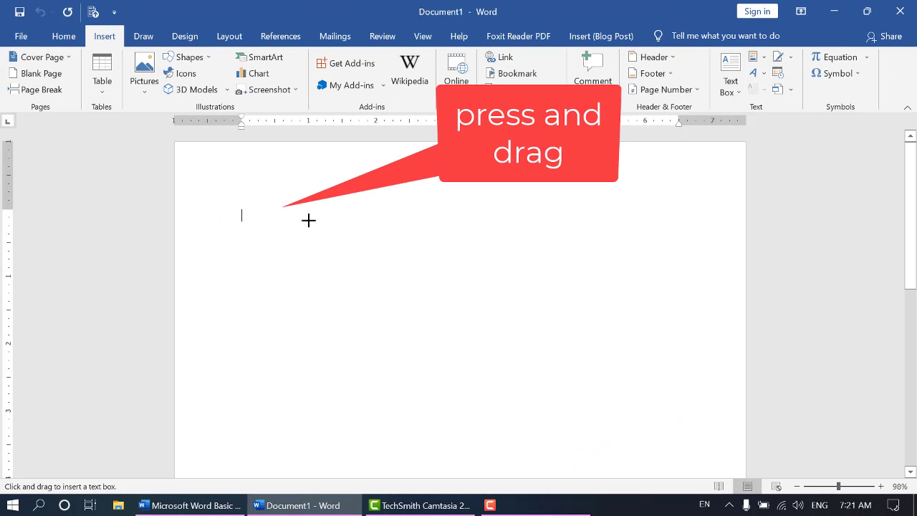
drag(246, 208, 657, 346)
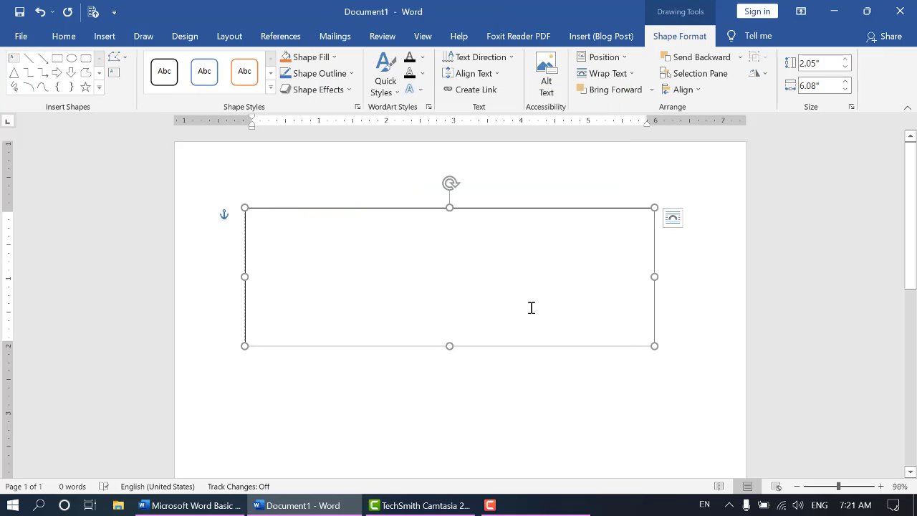
text(hkhjkhjk897kjljtvouiyoiu)
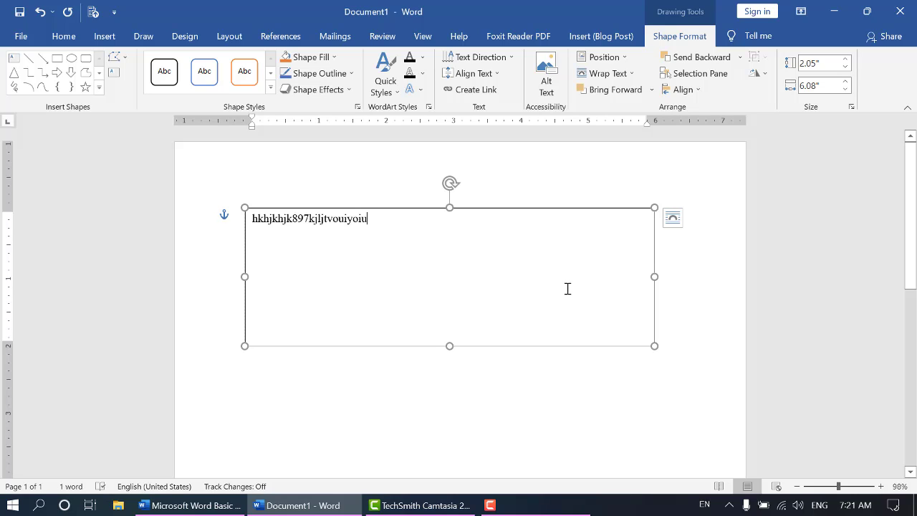
Shrink the text box from its lower-right corner to about 3.1" wide and 0.99" high.
drag(654, 345, 453, 275)
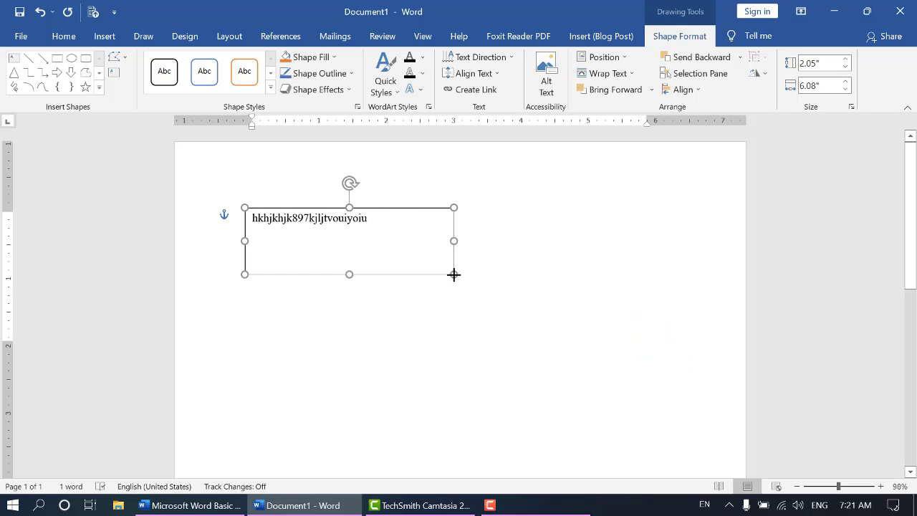
drag(453, 274, 454, 274)
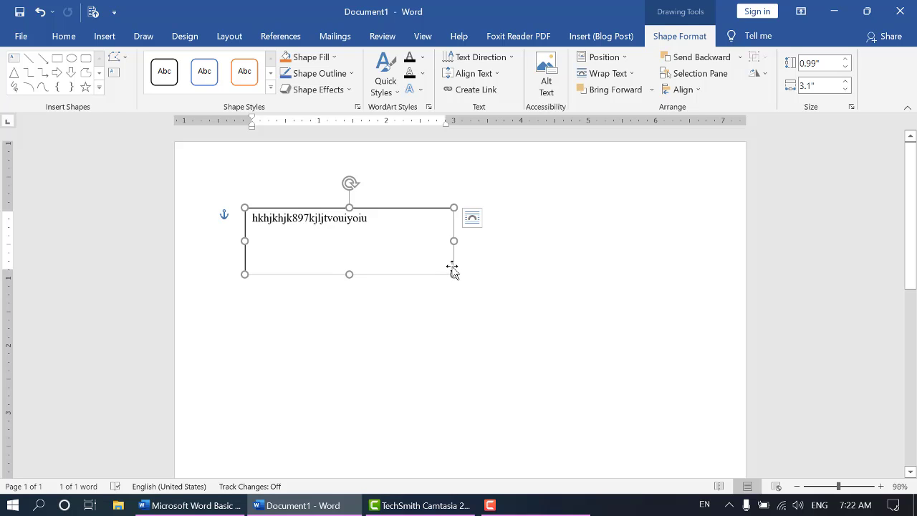
click(479, 318)
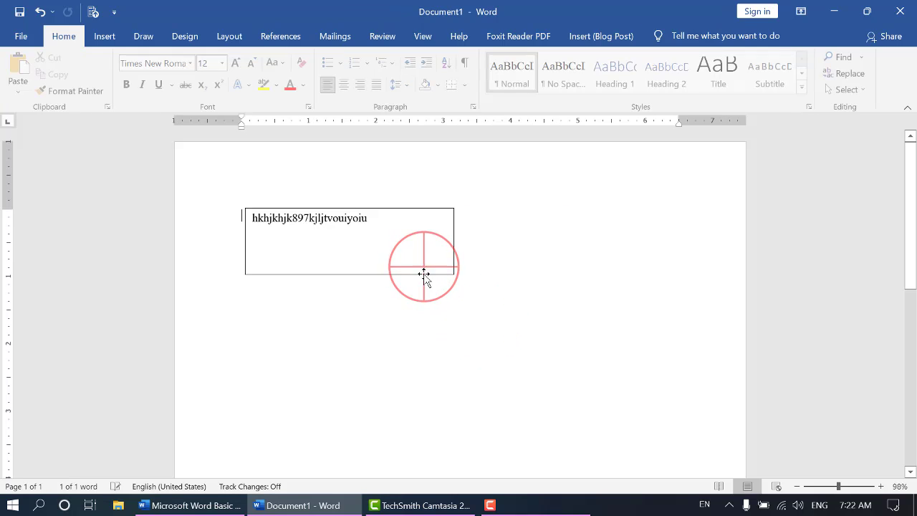
Fill the text box with the gold theme color and give it a black outline.
click(423, 271)
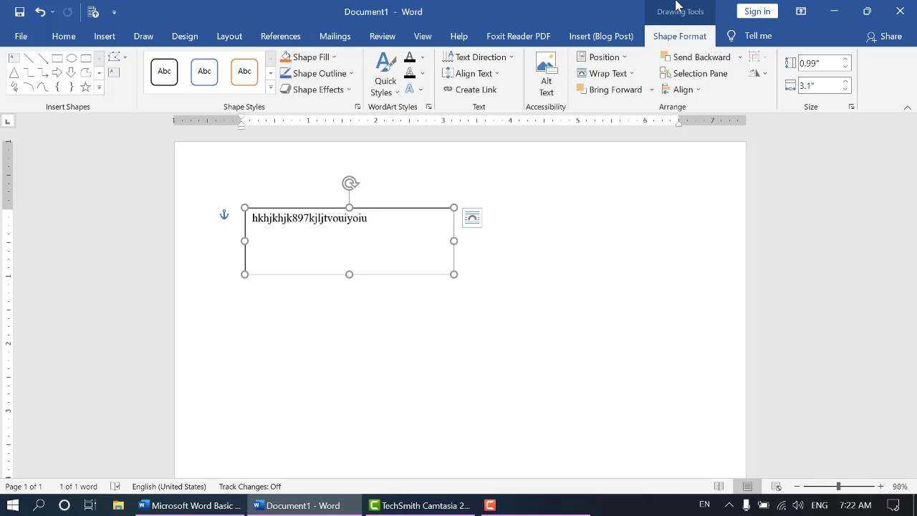
click(334, 56)
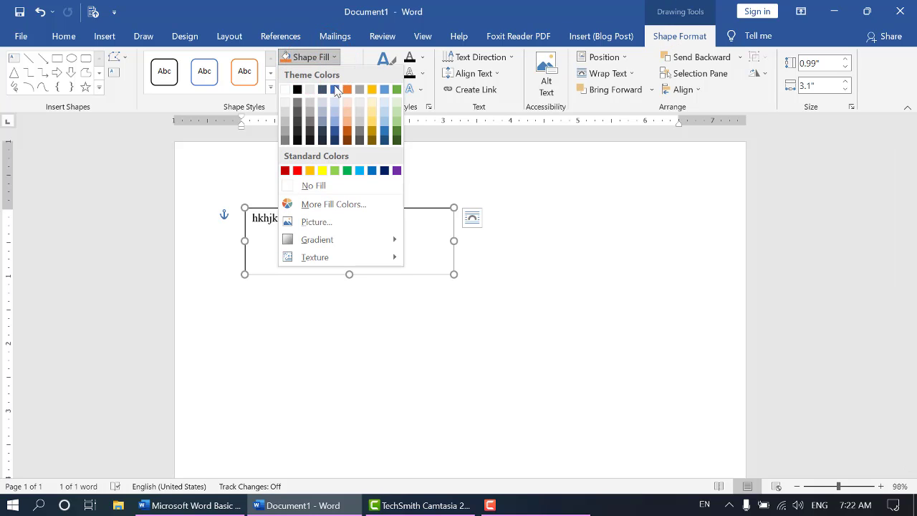
click(371, 89)
click(318, 77)
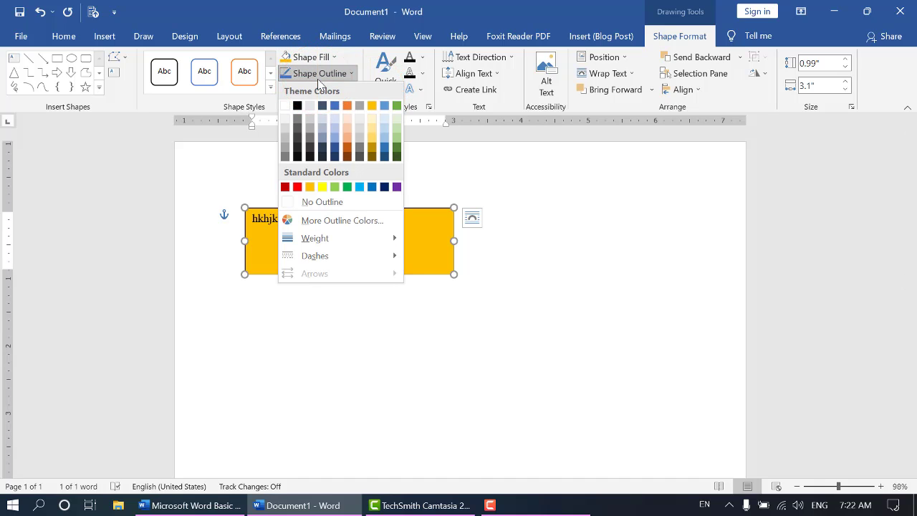
click(301, 106)
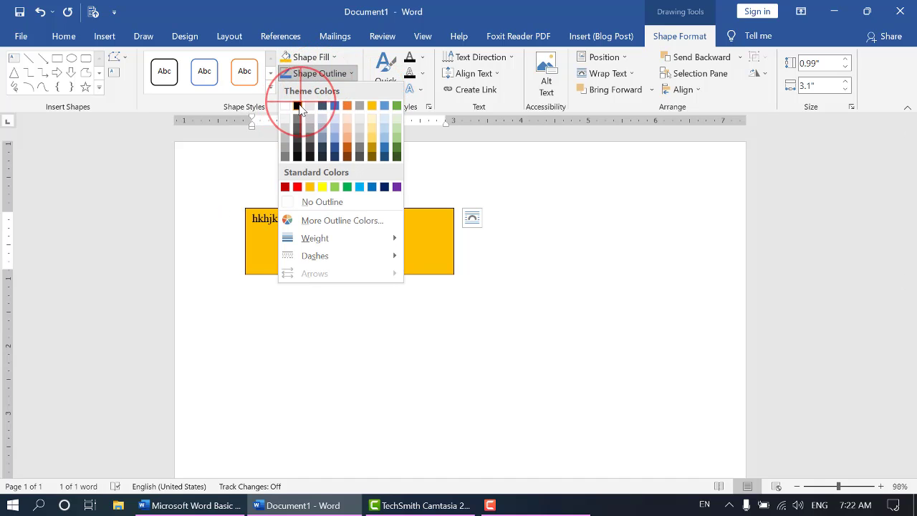
Shrink the gold text box to about 2.03" wide and 0.4" high and shift it slightly down toward the page's left margin.
drag(454, 274, 332, 252)
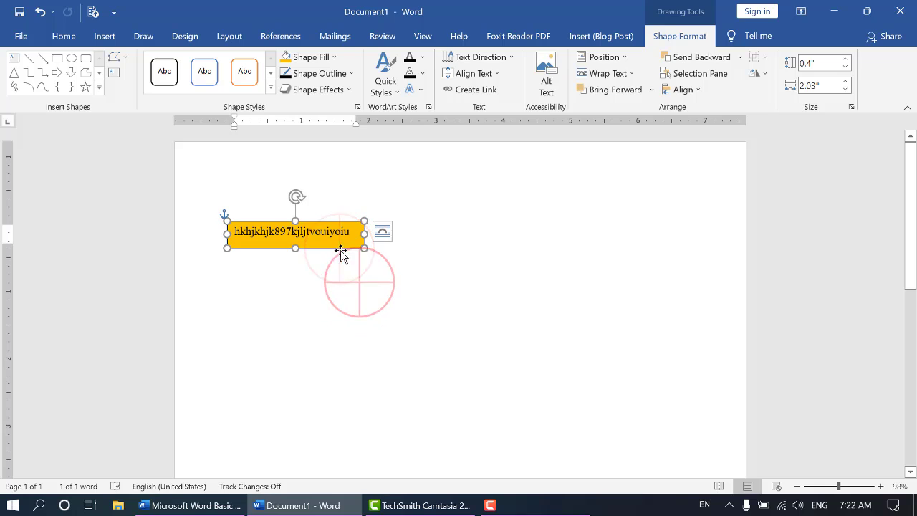
click(365, 286)
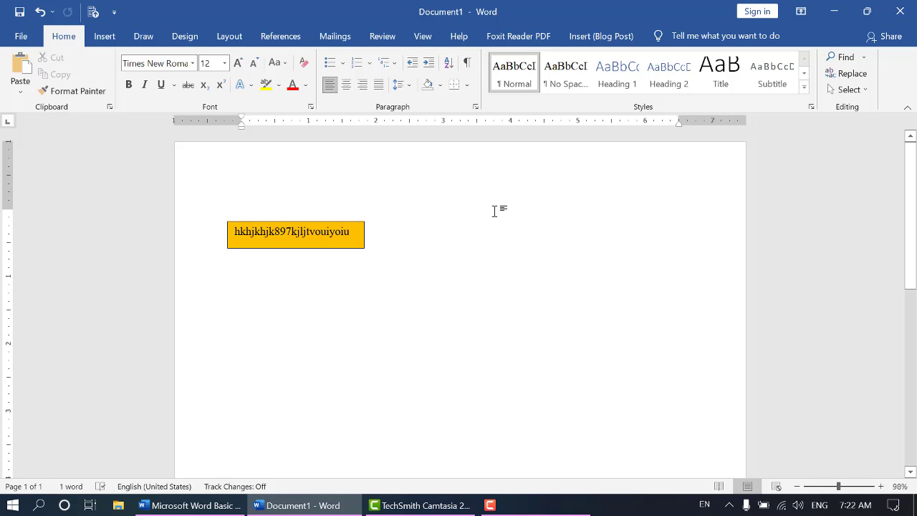
Insert a WordArt in the black shadowed style that starts the gallery's last row and place it below the gold text box.
click(105, 36)
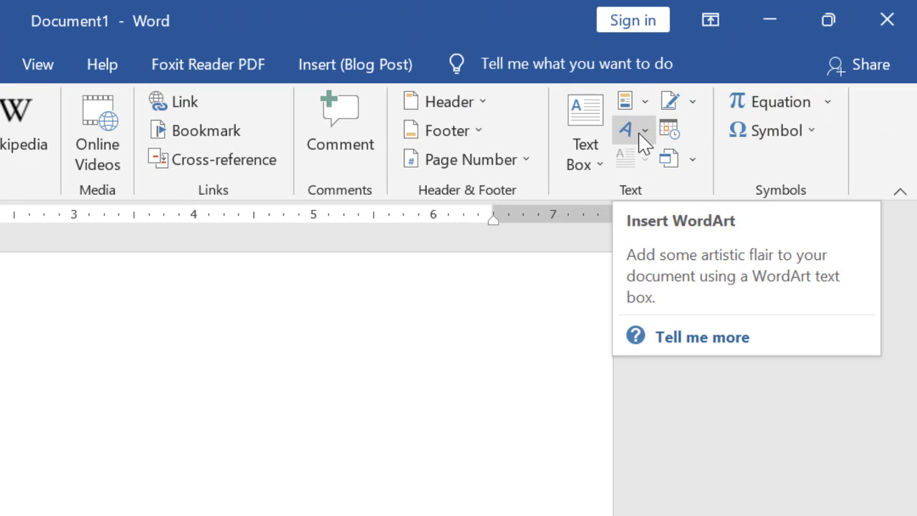
click(644, 136)
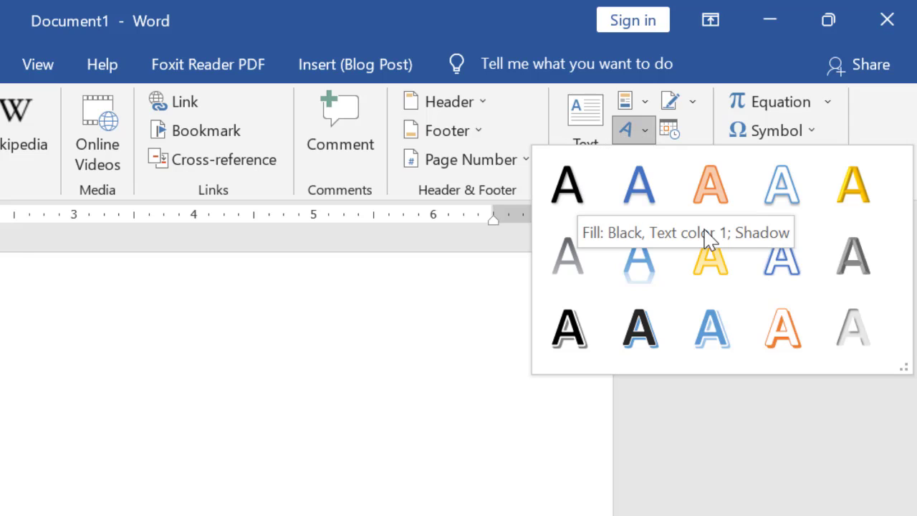
click(717, 320)
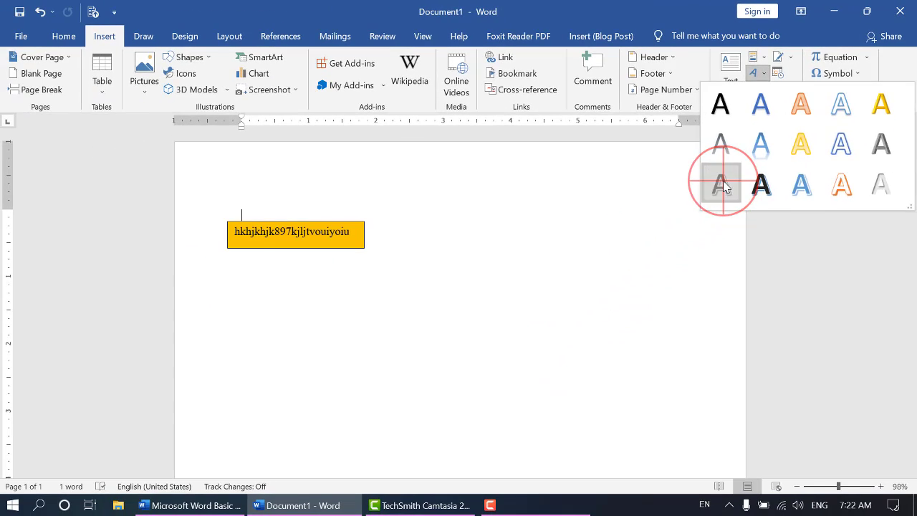
drag(455, 266, 527, 327)
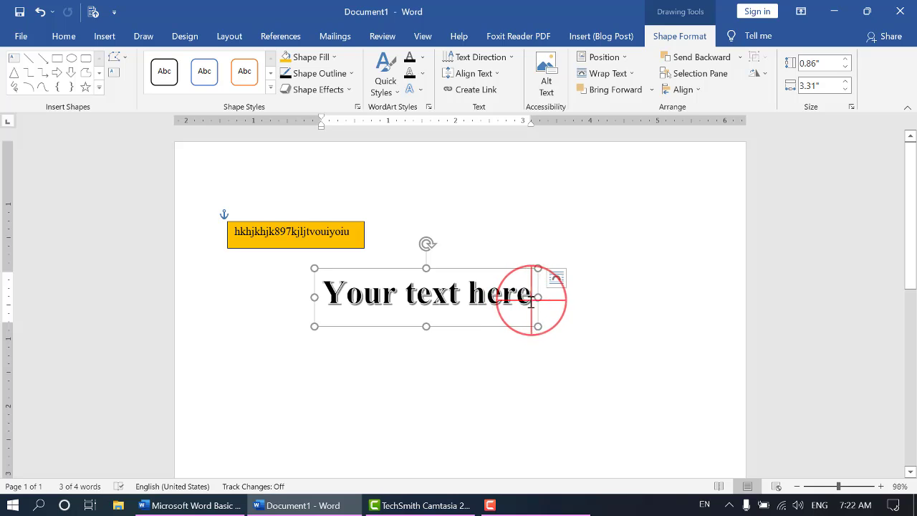
Replace the WordArt placeholder text with "Shalom Arts and Leadership College".
drag(537, 293, 335, 290)
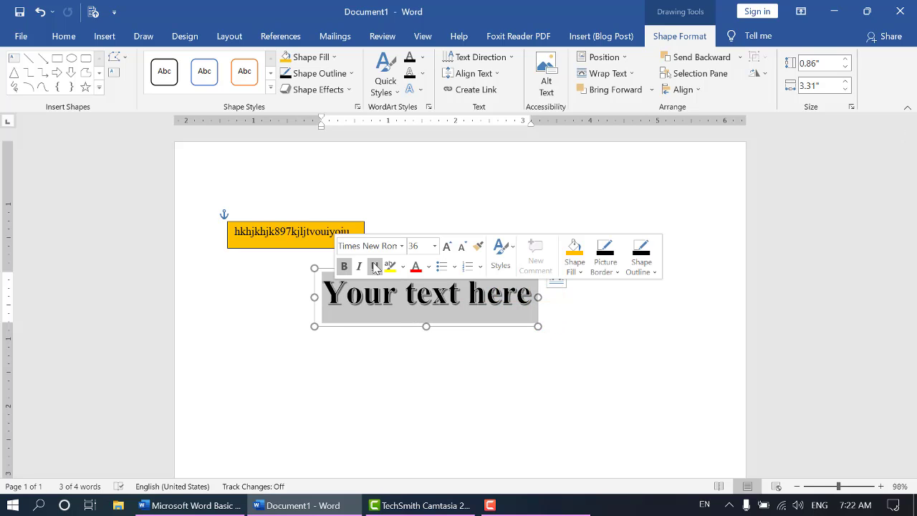
text(SA)
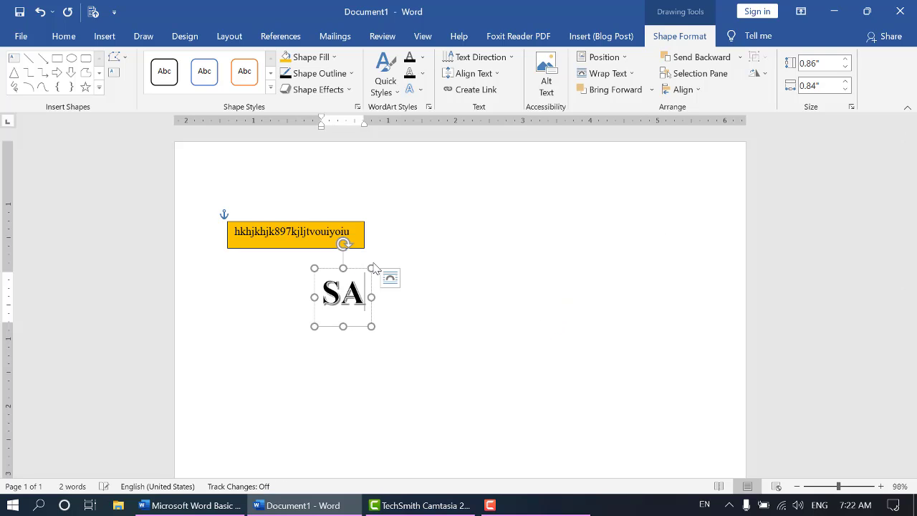
key(BackSpace)
key(BackSpace)
text(S)
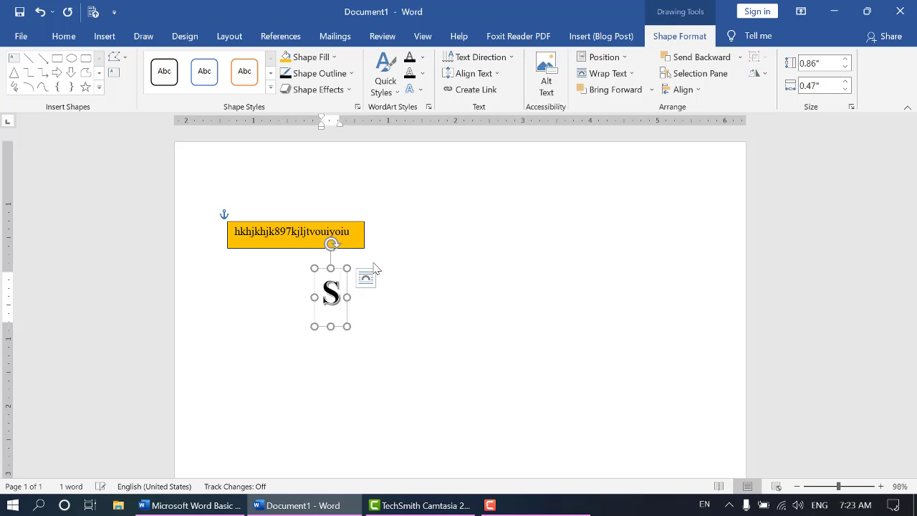
text(hal)
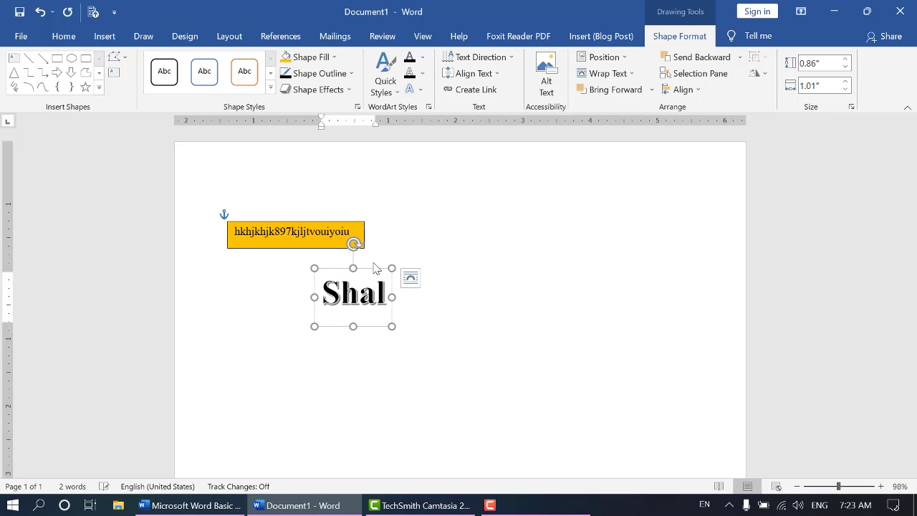
text(om A)
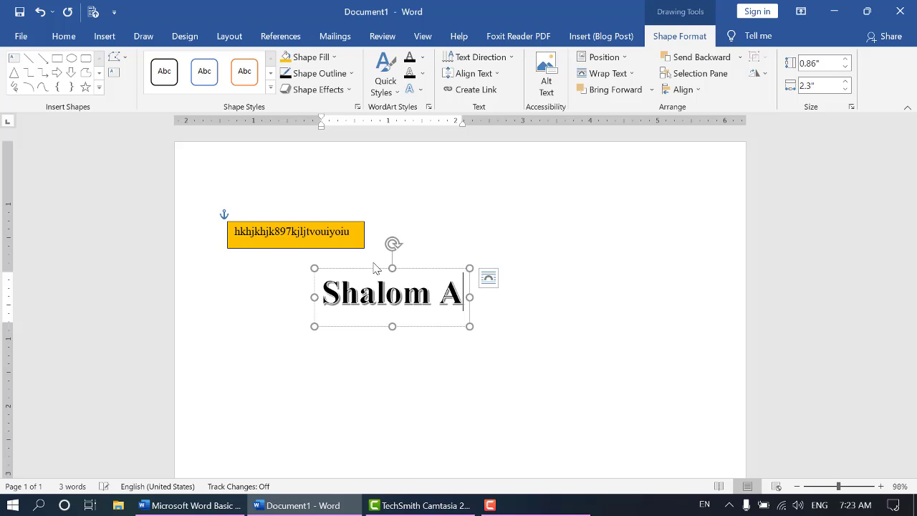
text(rts a)
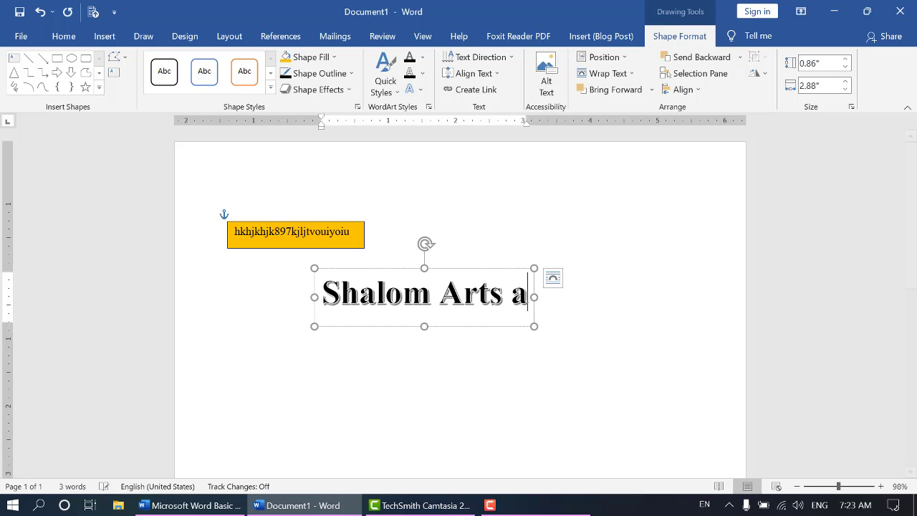
text(nd)
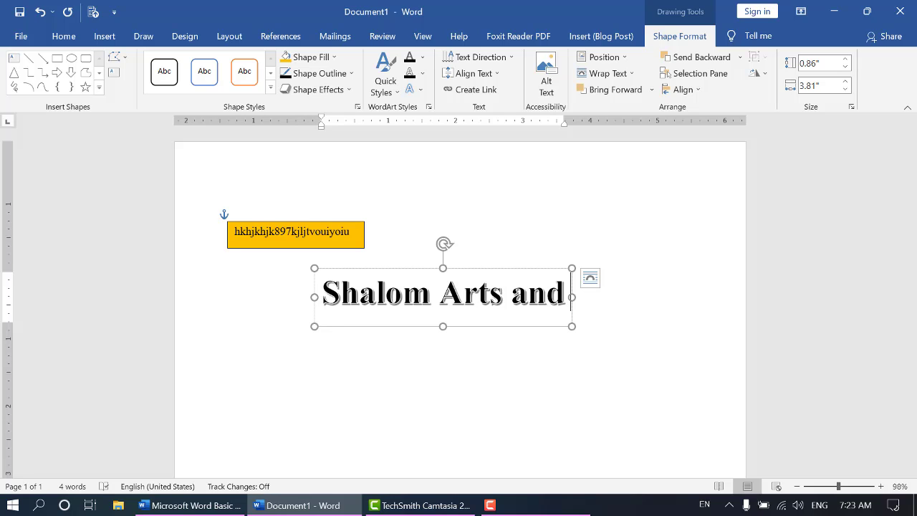
text( L)
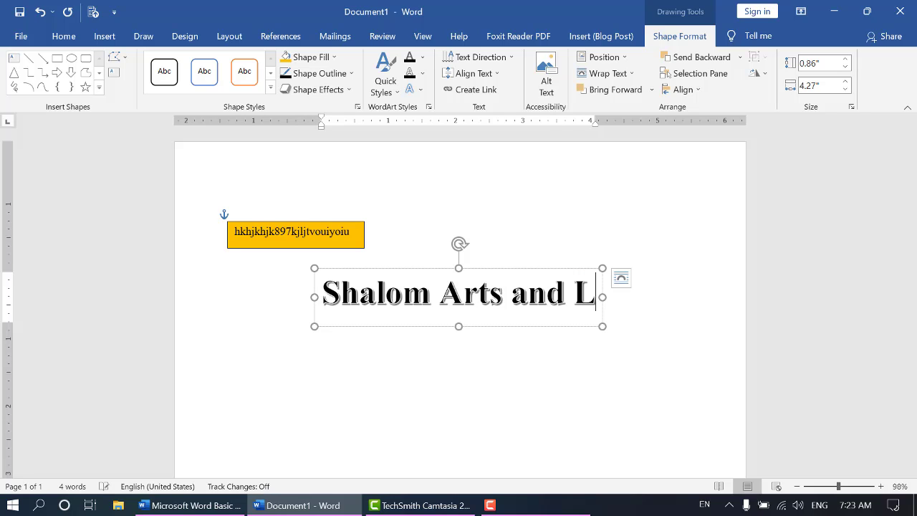
text(e)
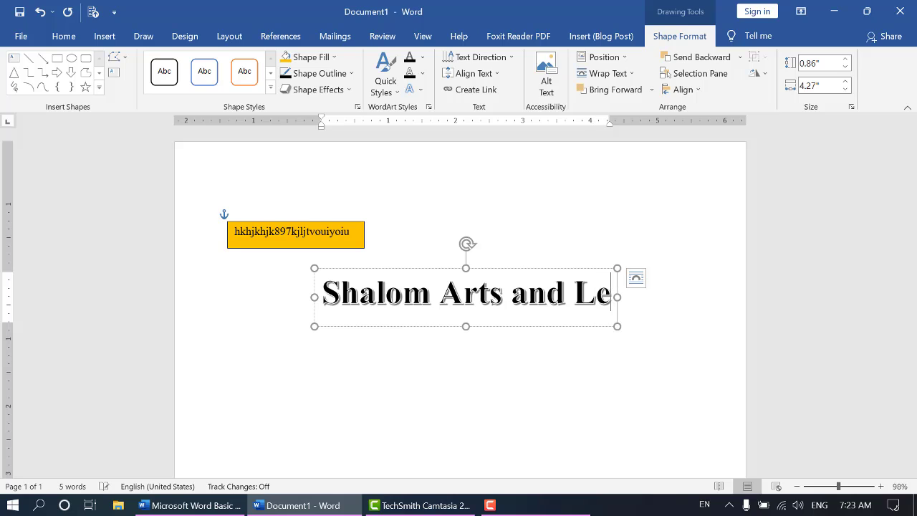
text(adership College)
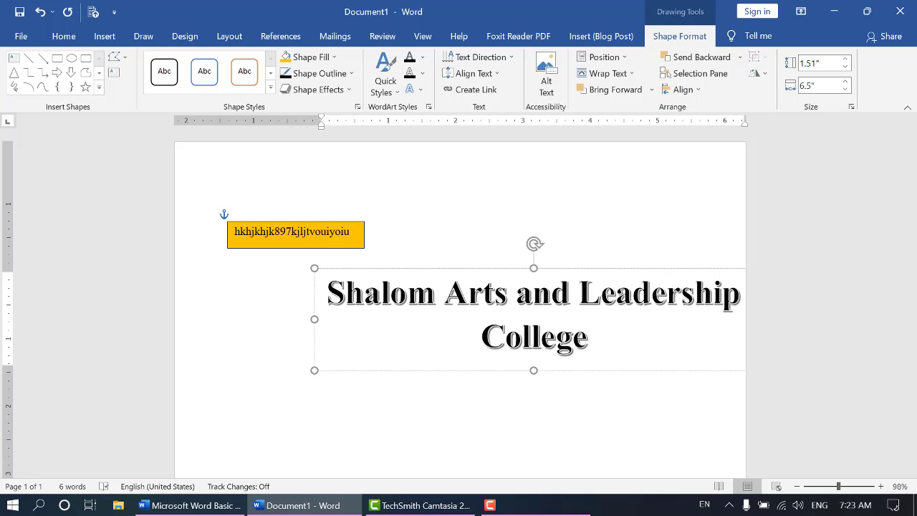
Move the WordArt toward the page's left margin and reduce its font size to 28 so the heading fits on one line.
click(343, 371)
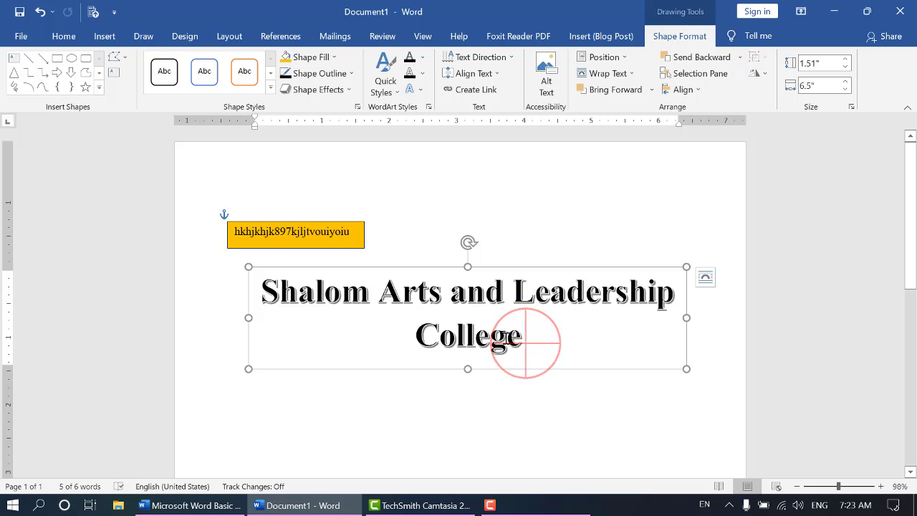
drag(528, 344, 222, 274)
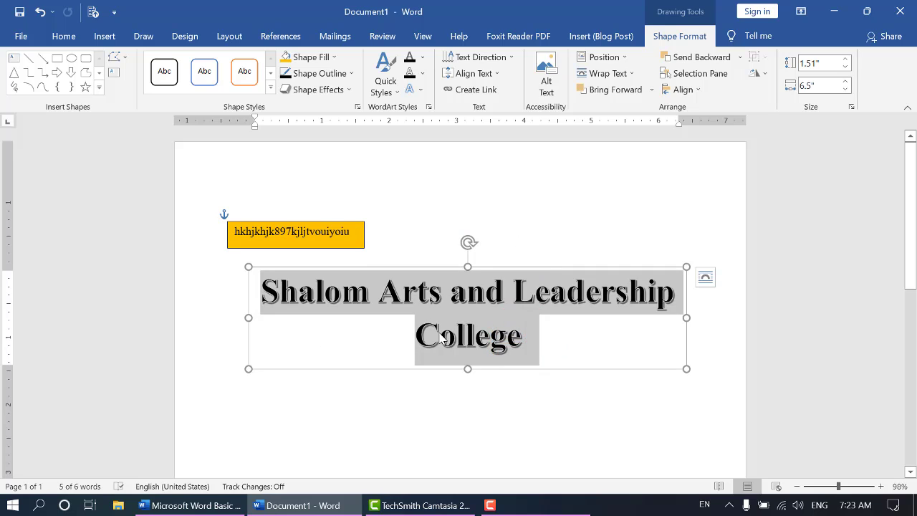
click(72, 37)
click(254, 65)
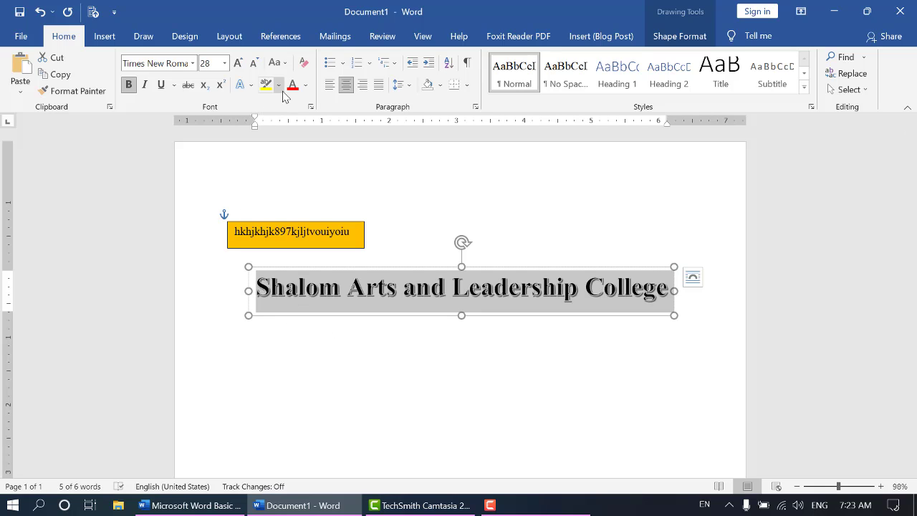
Select the WordArt frame and shift it slightly down, away from the gold text box.
click(689, 35)
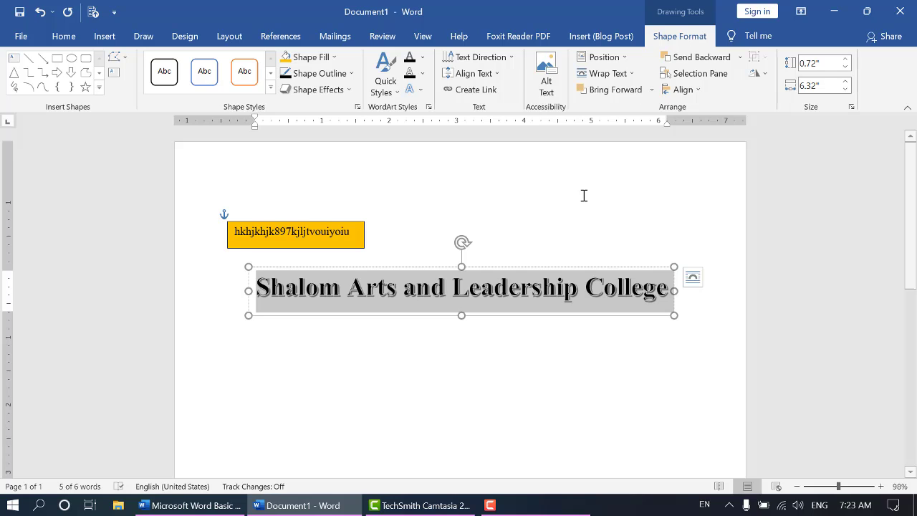
click(344, 247)
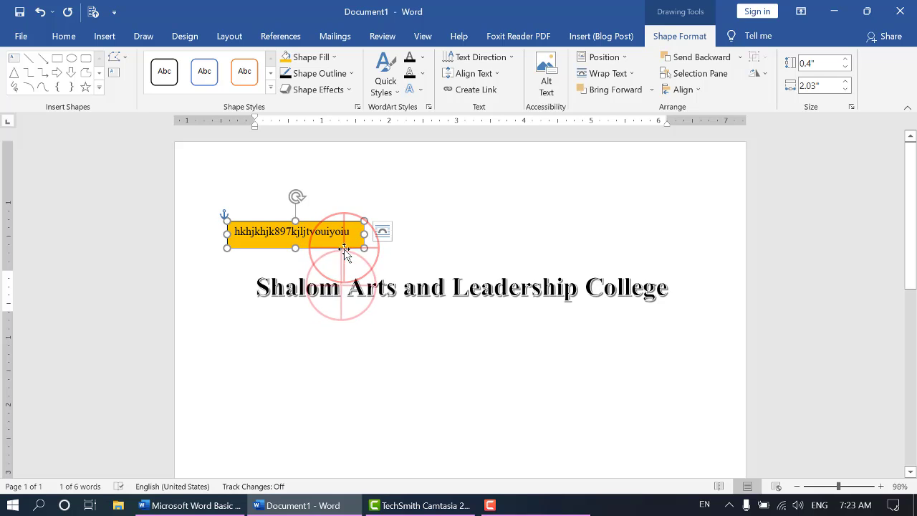
click(352, 311)
click(350, 314)
click(355, 313)
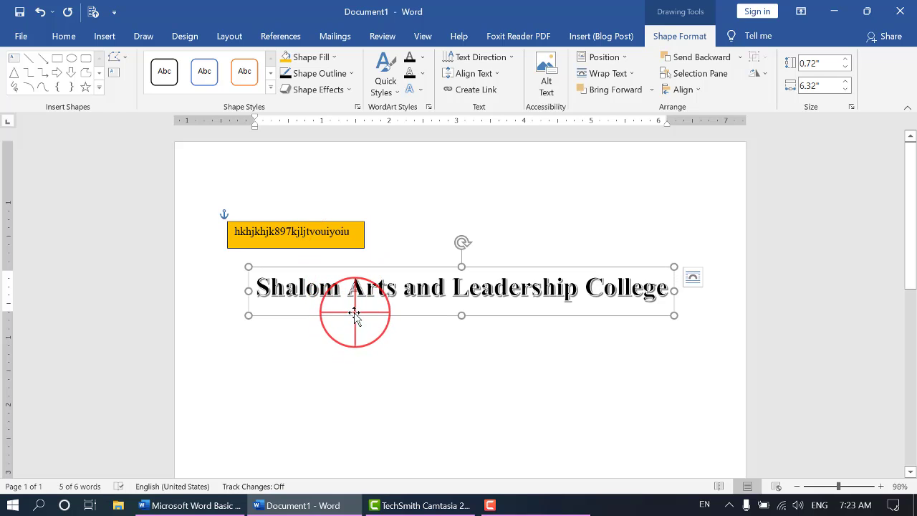
click(355, 311)
mouse_move(358, 311)
mouse_down()
mouse_move(357, 334)
mouse_move(358, 320)
mouse_up()
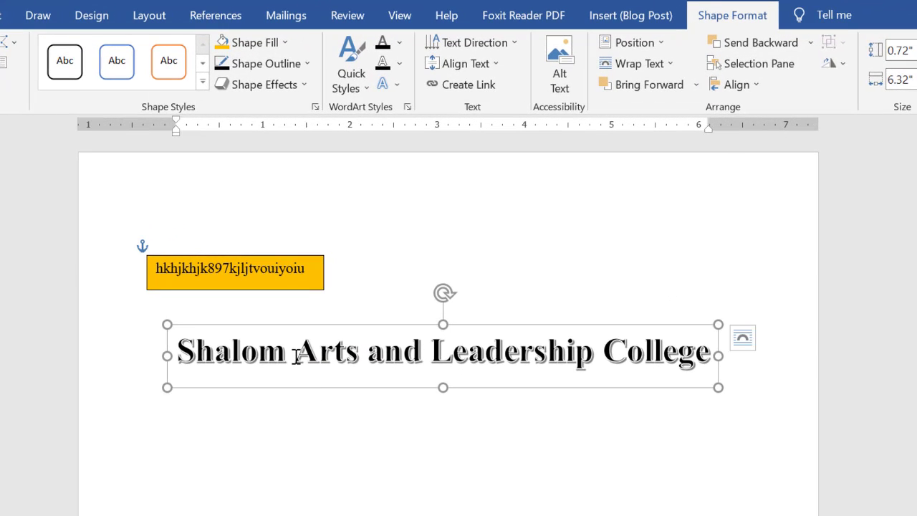
click(295, 356)
drag(175, 351, 214, 358)
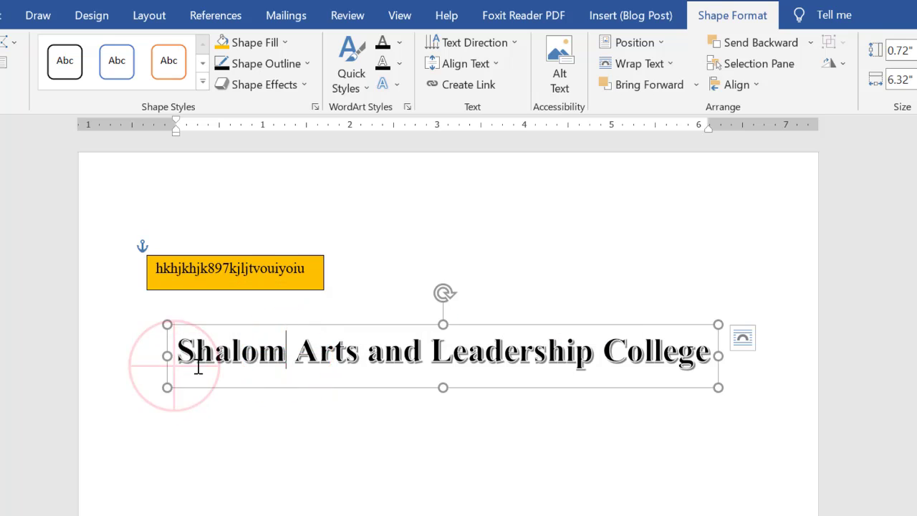
drag(177, 358, 490, 328)
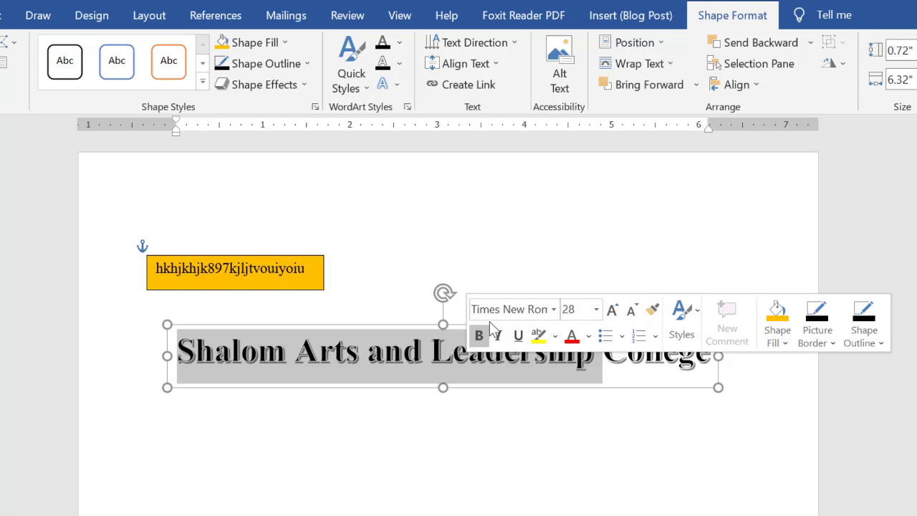
click(404, 346)
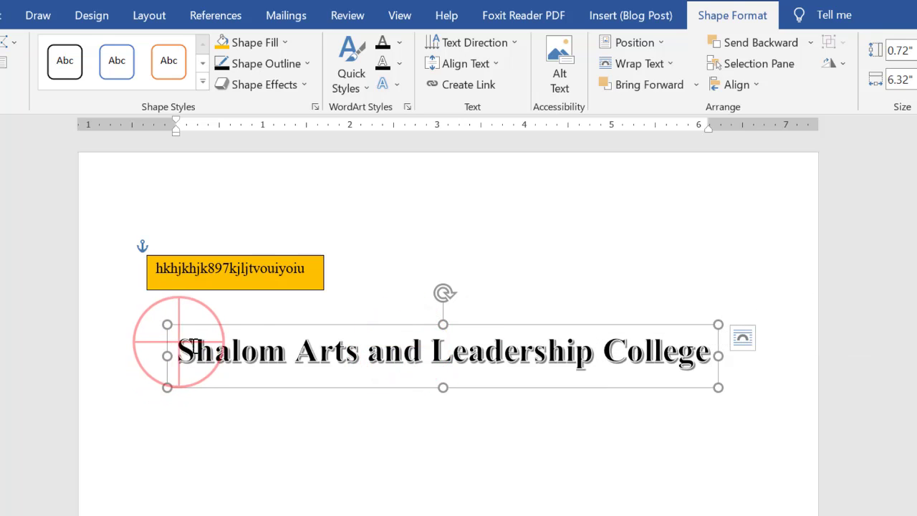
drag(193, 347, 687, 347)
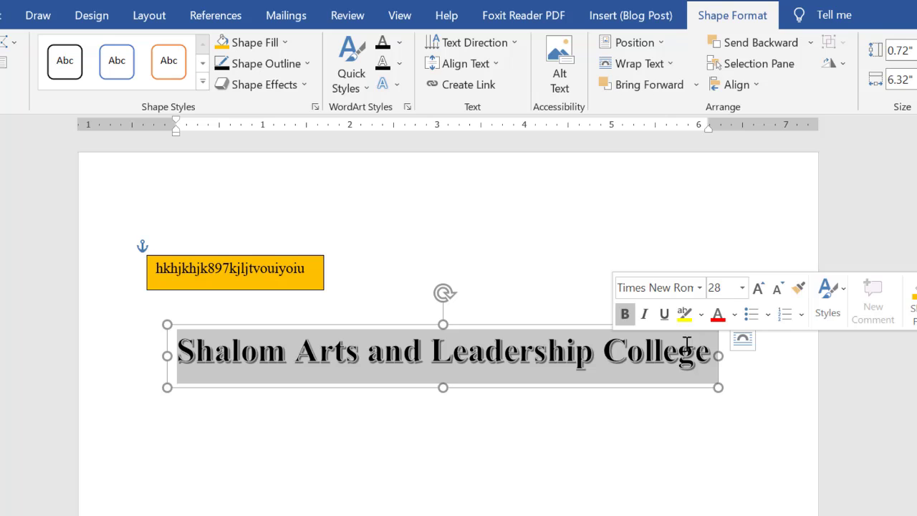
click(562, 393)
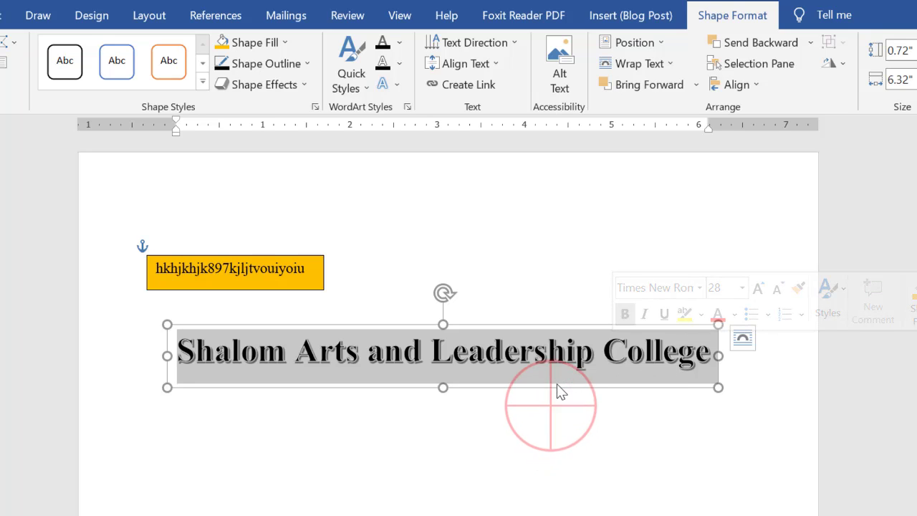
Nudge the WordArt slightly toward the page's left margin and view the theme shape styles without applying one.
click(502, 387)
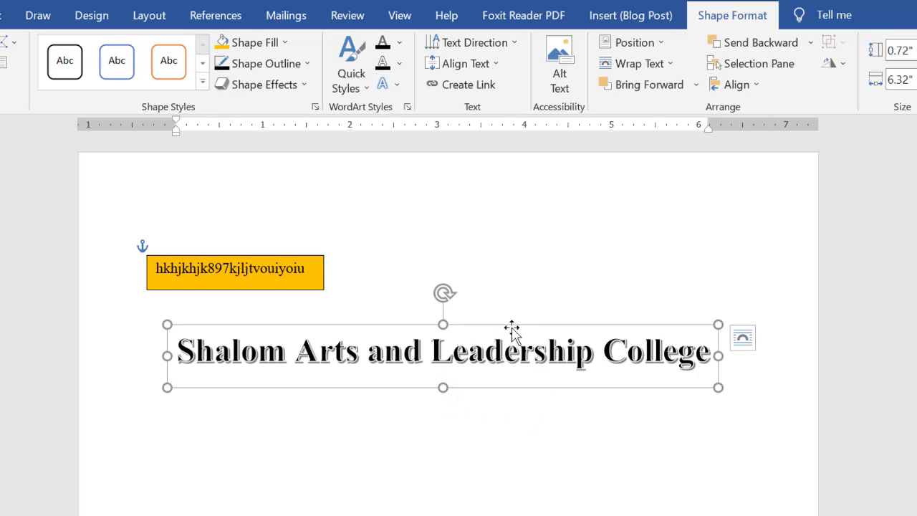
mouse_move(519, 323)
mouse_down()
mouse_move(486, 289)
mouse_move(507, 321)
mouse_up()
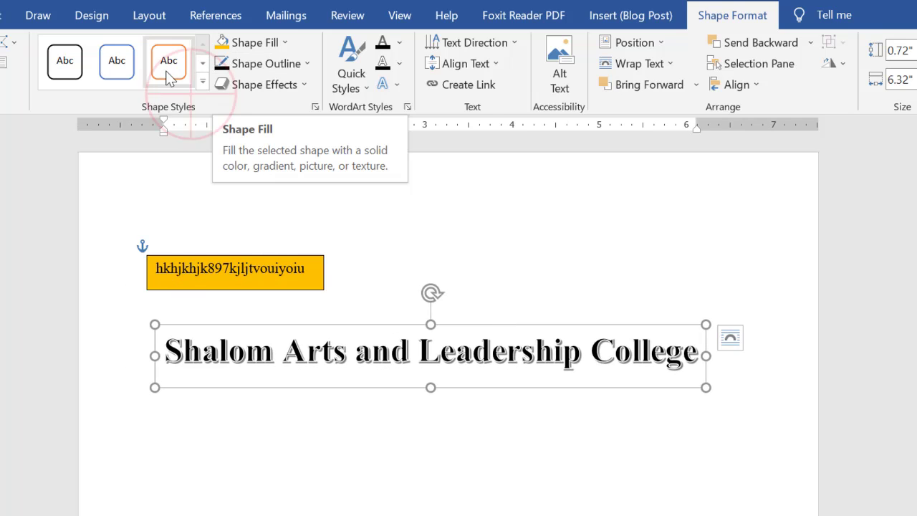
click(202, 81)
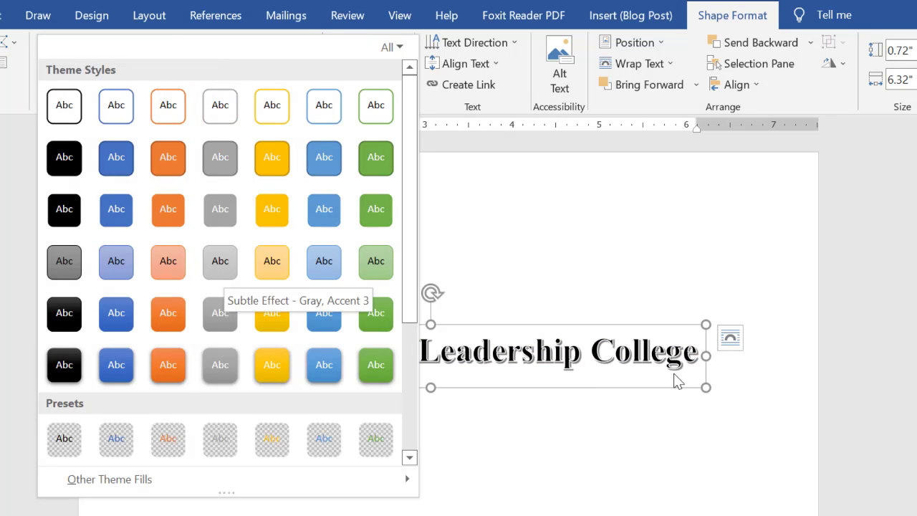
click(589, 387)
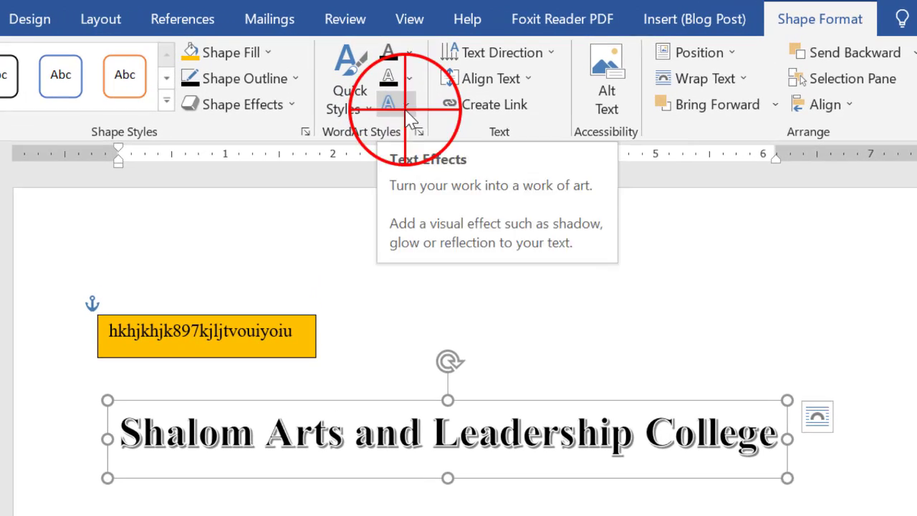
Apply the upward arch Follow Path transform to the WordArt heading.
click(397, 86)
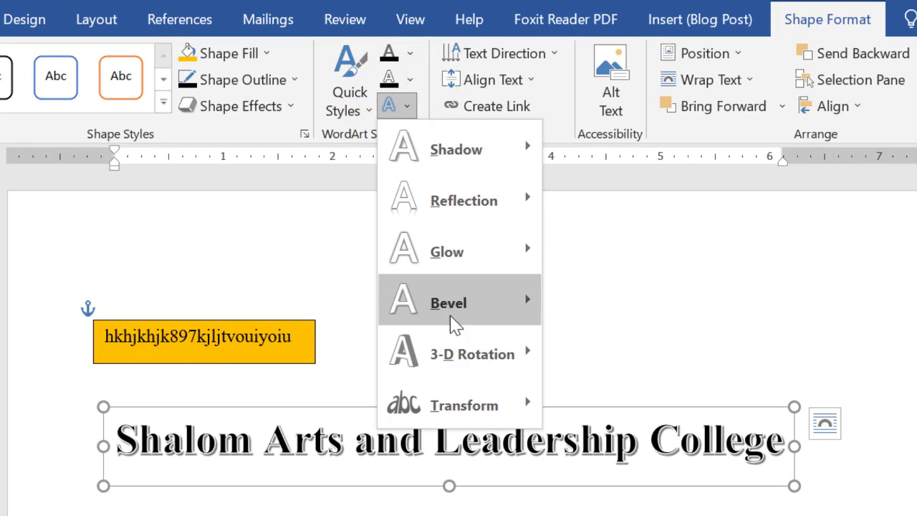
click(407, 88)
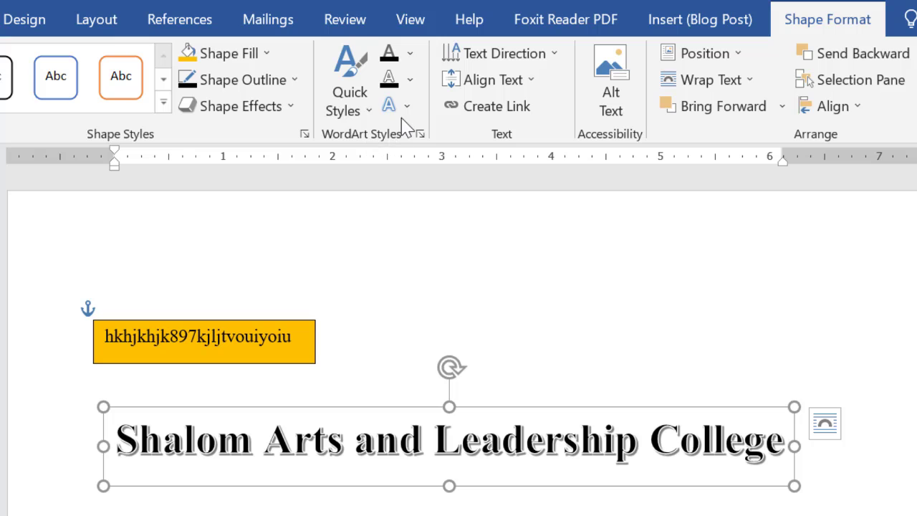
click(403, 113)
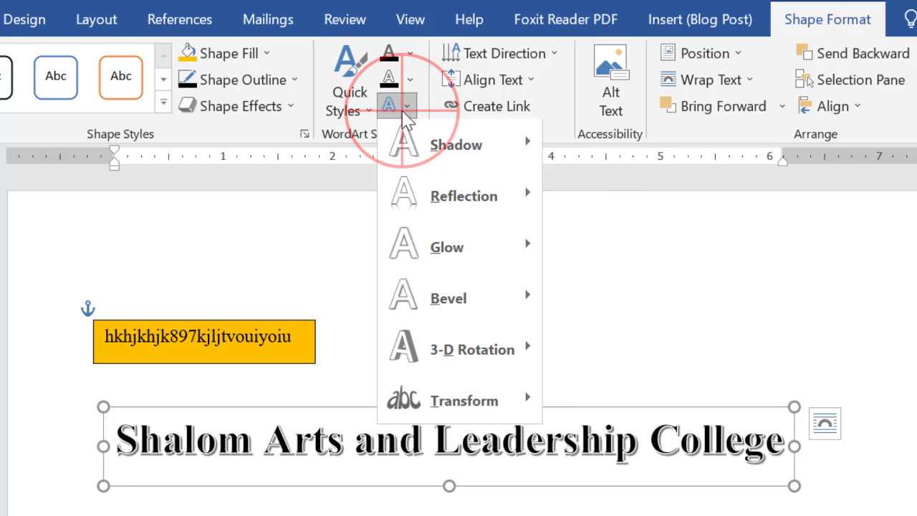
click(469, 401)
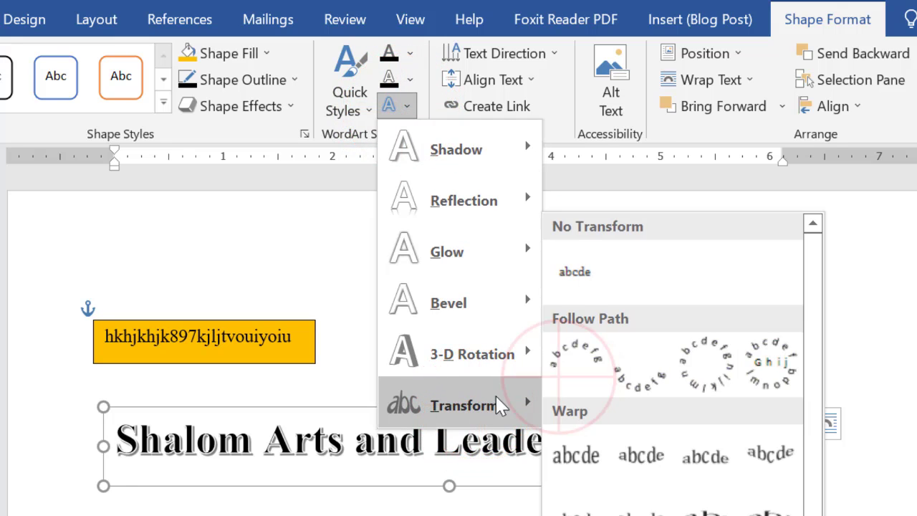
click(577, 351)
Resize the arched WordArt to about 2.93" high and 4.03" wide and adjust the arch's starting point to curve the text more strongly.
click(449, 486)
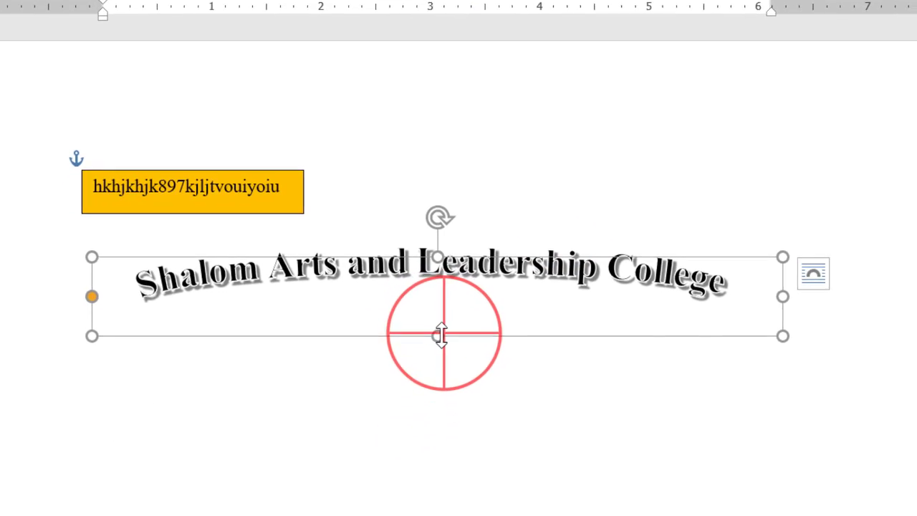
drag(441, 335, 428, 515)
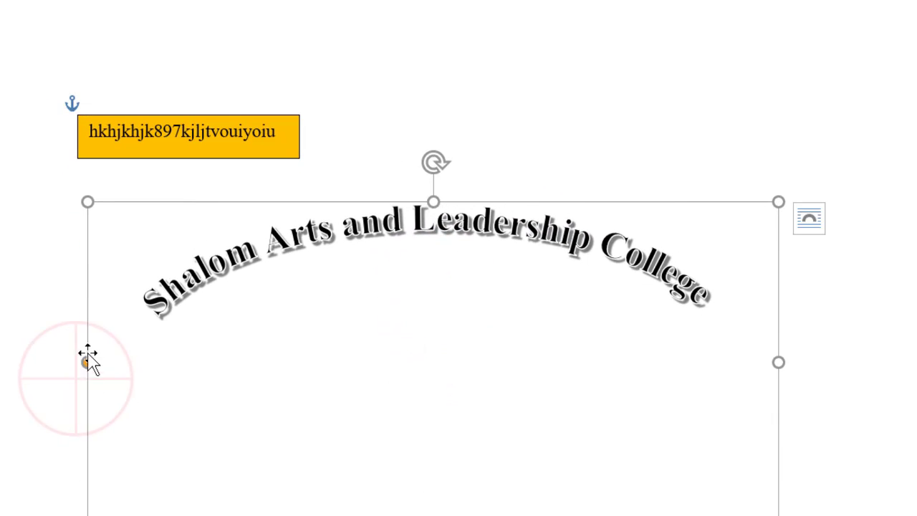
drag(88, 362, 89, 438)
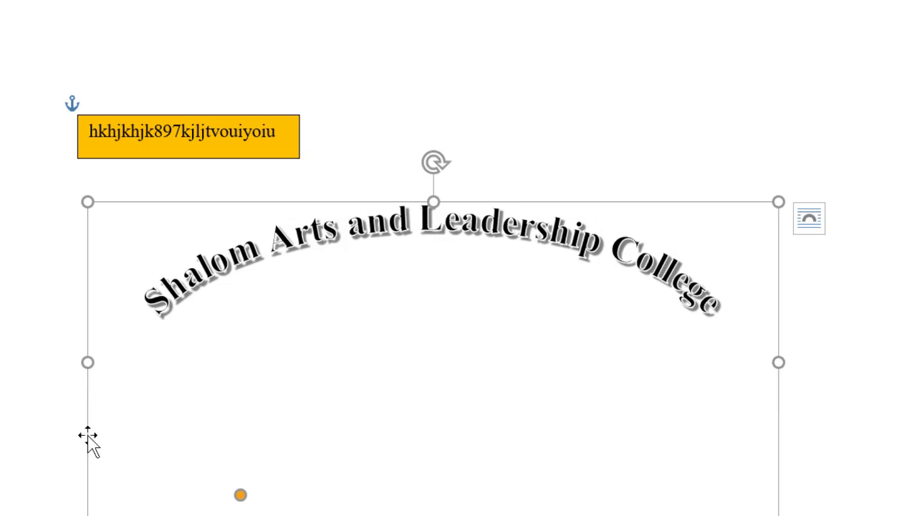
drag(778, 361, 650, 352)
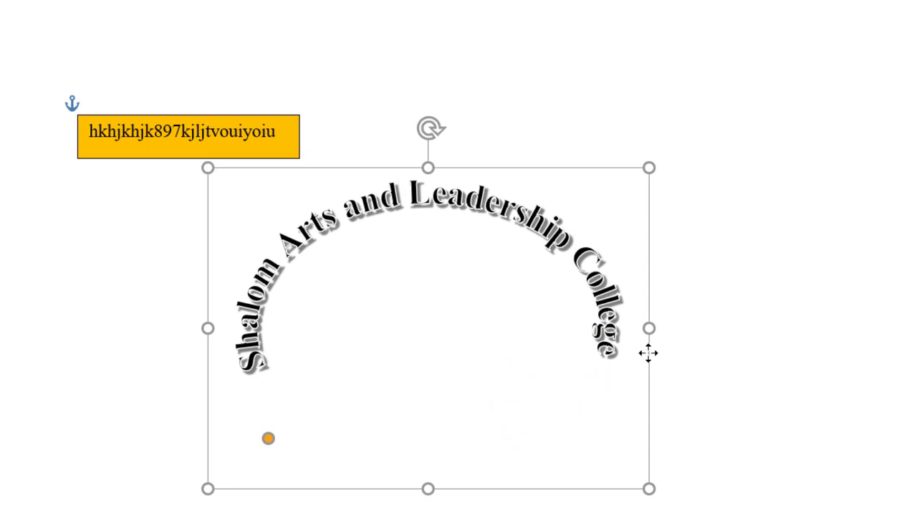
Apply the Triangle: Down warp transform to the WordArt heading and deselect it.
click(385, 106)
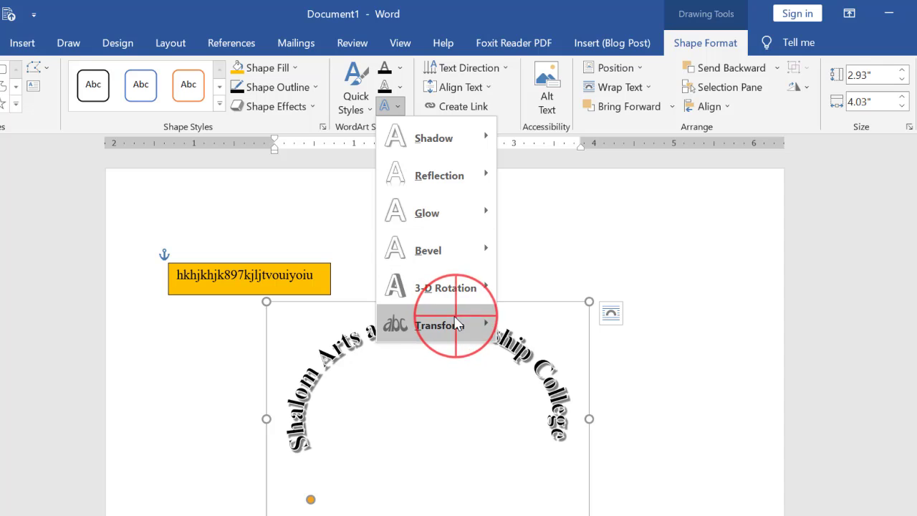
mouse_move(458, 325)
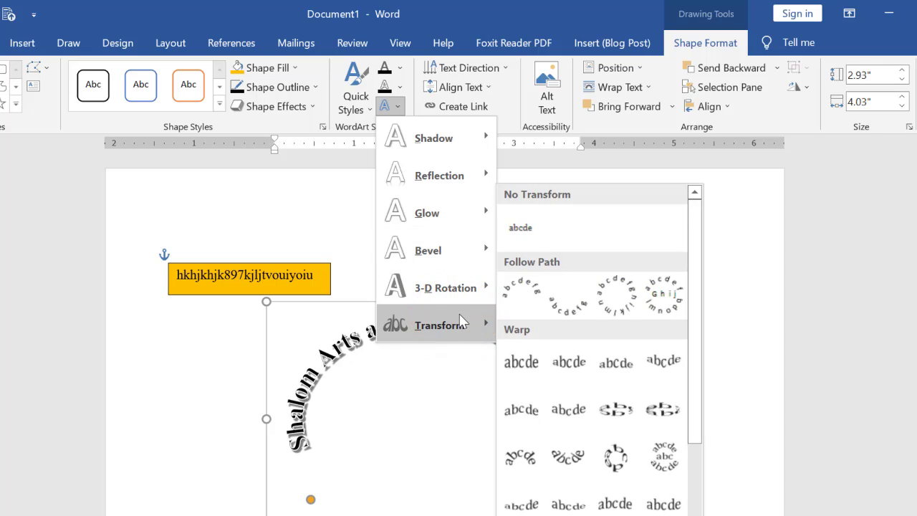
click(660, 365)
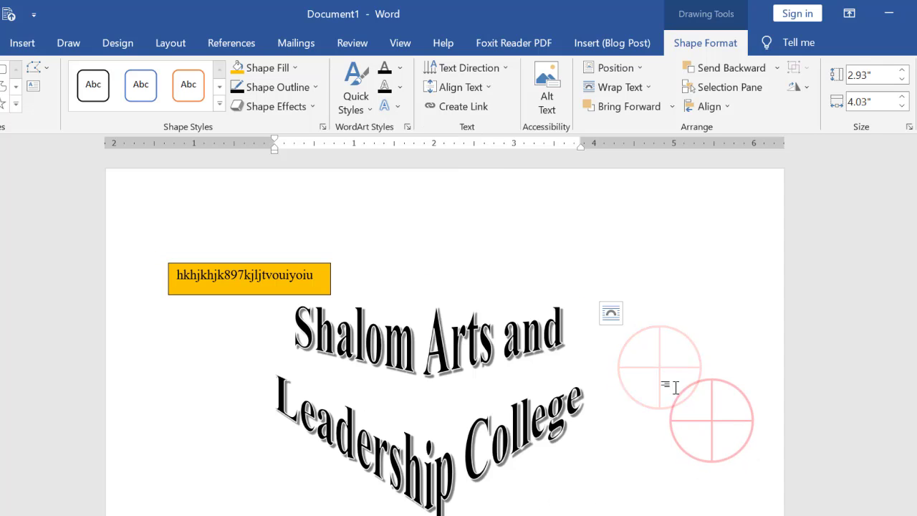
click(703, 420)
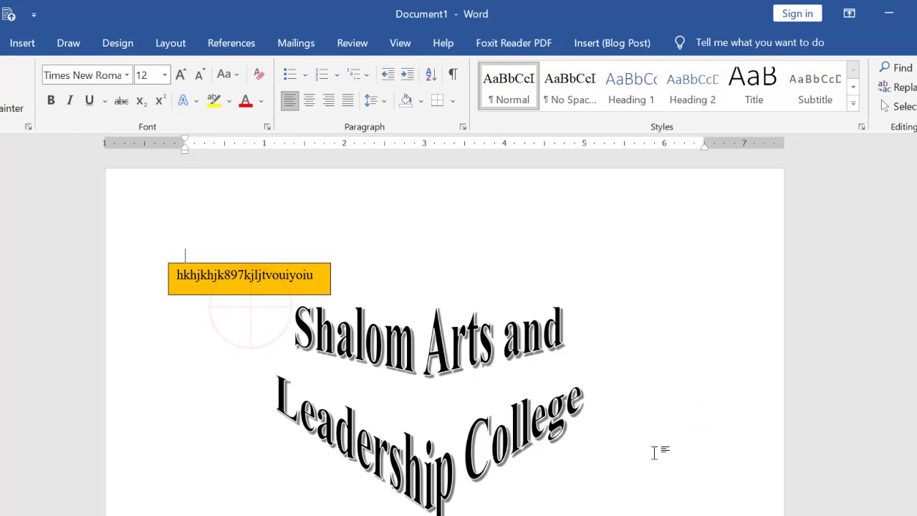
Apply the Triangle: Down warp transform to the text in the gold text box and deselect the box.
click(261, 294)
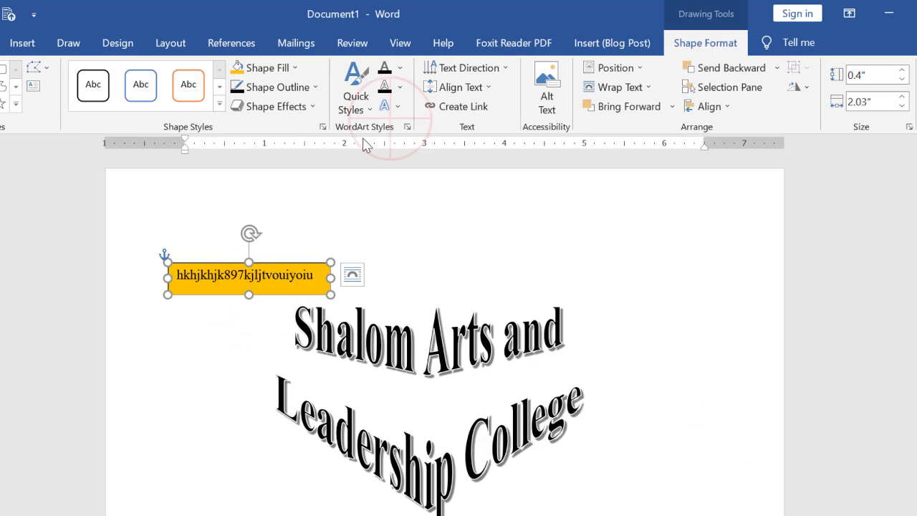
click(390, 106)
mouse_move(450, 326)
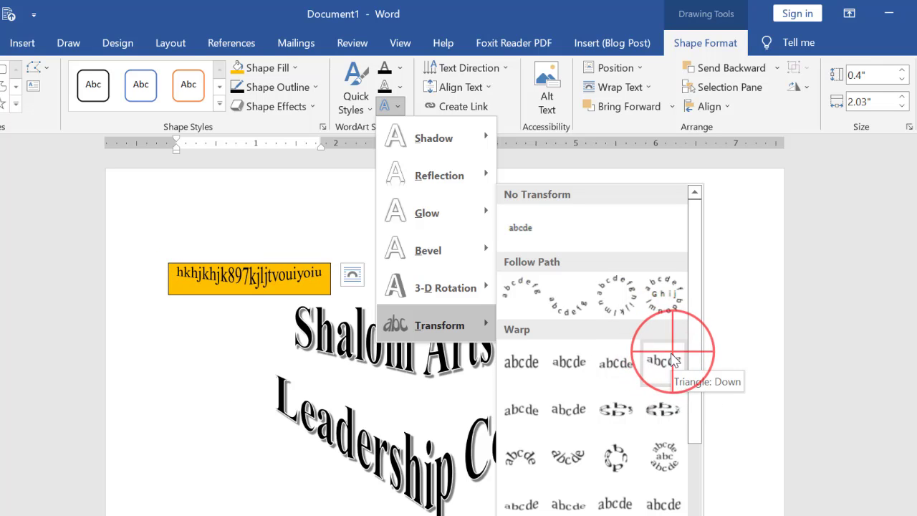
click(664, 360)
click(657, 313)
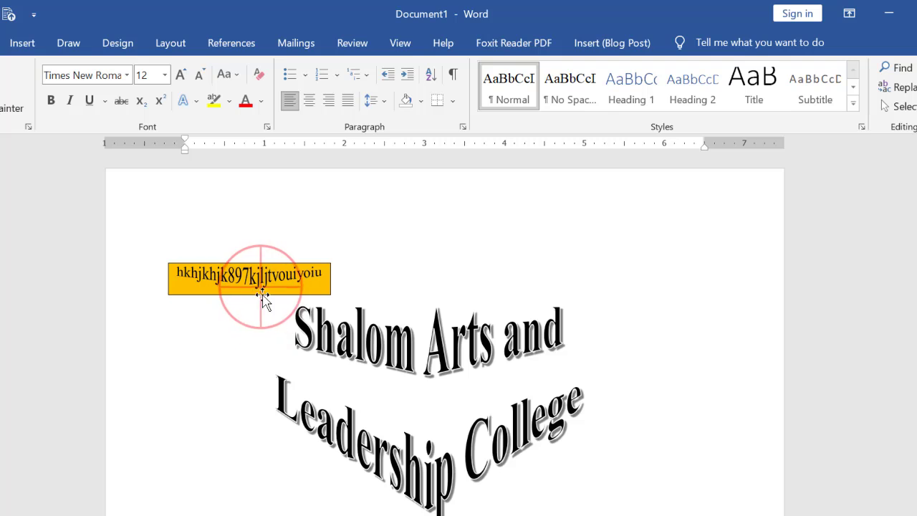
Move the gold text box toward the middle of the page so it sits centred above the WordArt heading.
drag(283, 291, 447, 286)
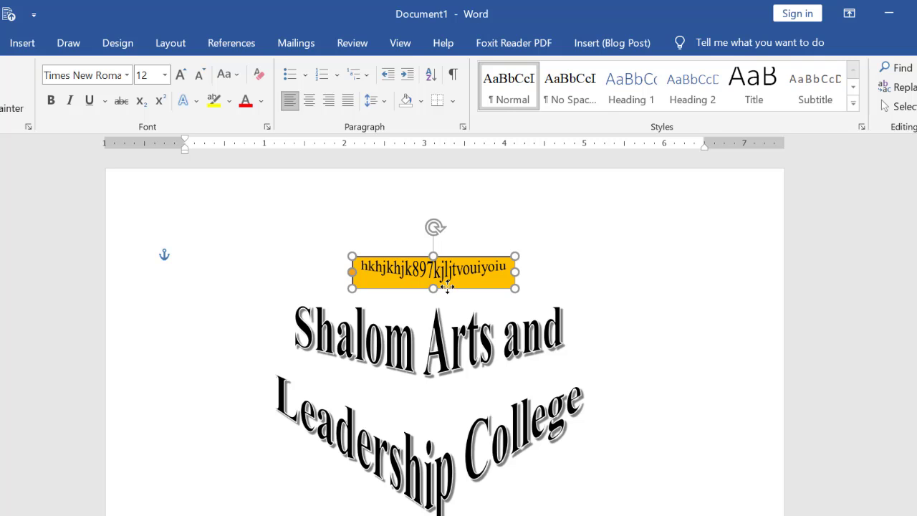
click(636, 497)
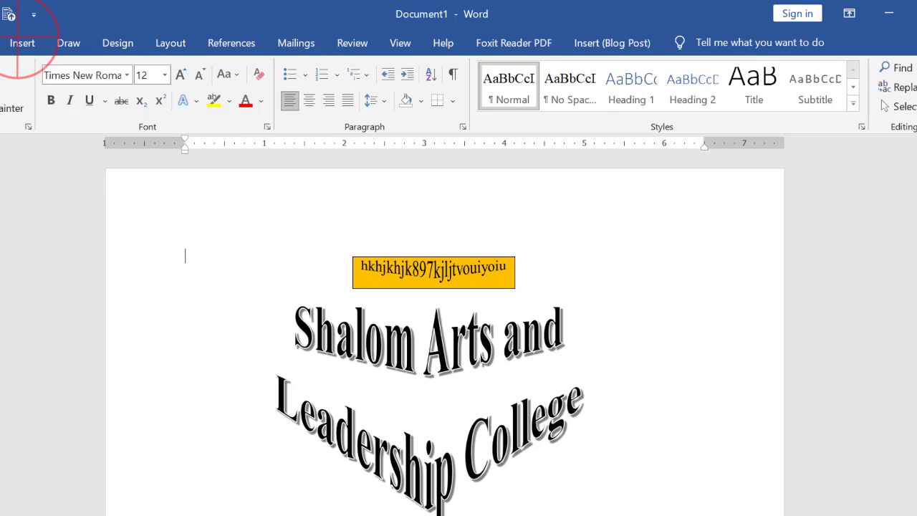
Examine the available insert commands and the shape formatting tools offered for the gold text box and the WordArt heading.
click(20, 44)
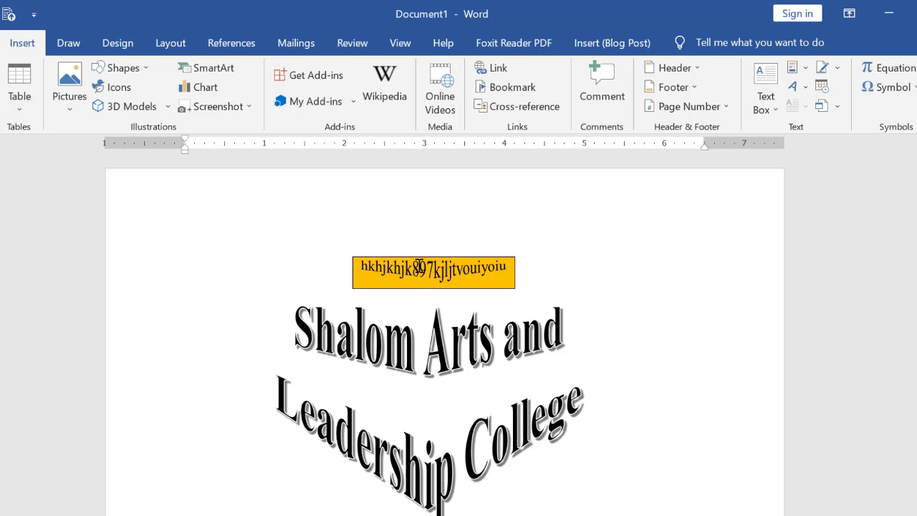
click(414, 289)
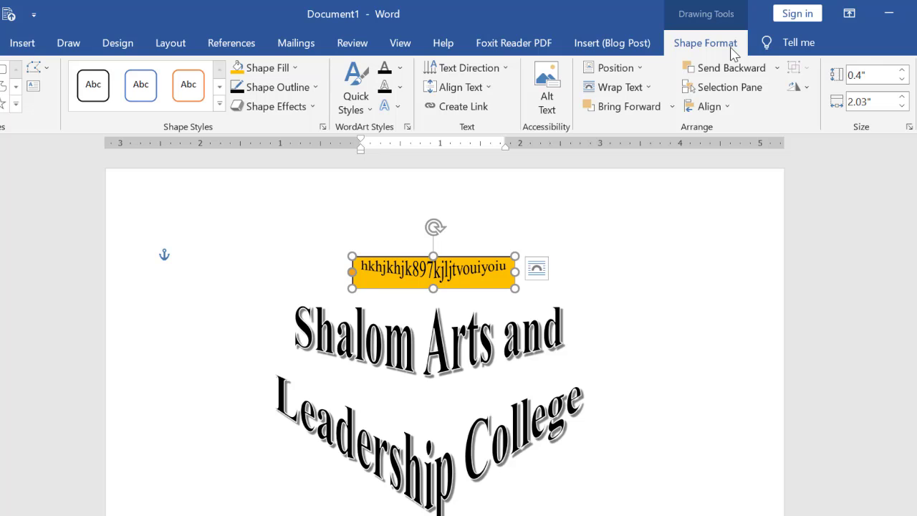
click(337, 333)
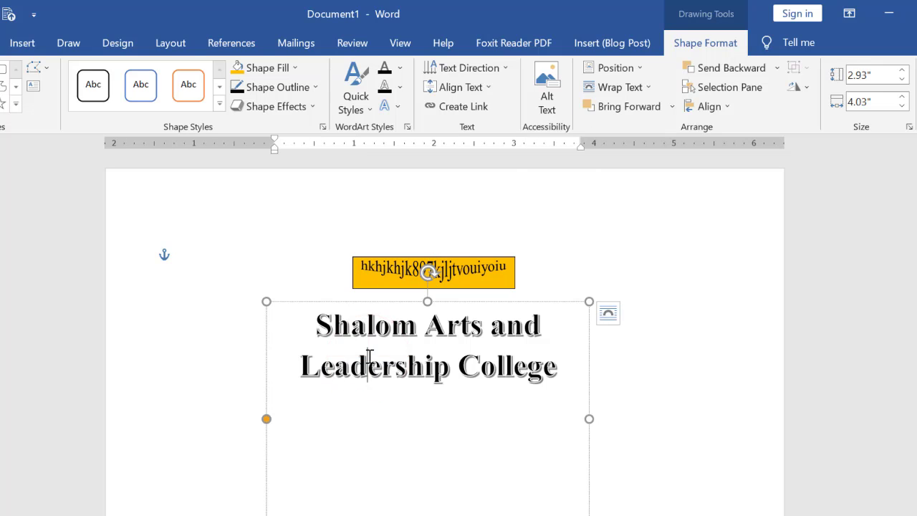
click(295, 303)
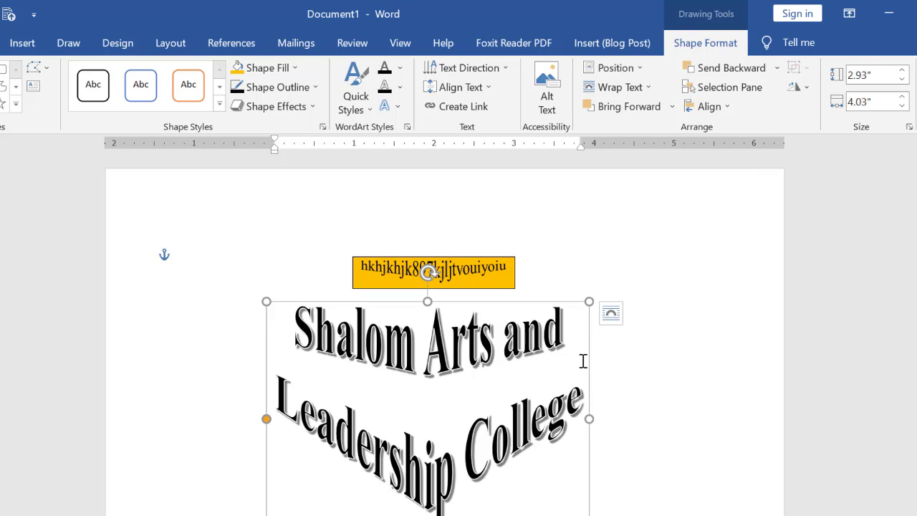
click(652, 356)
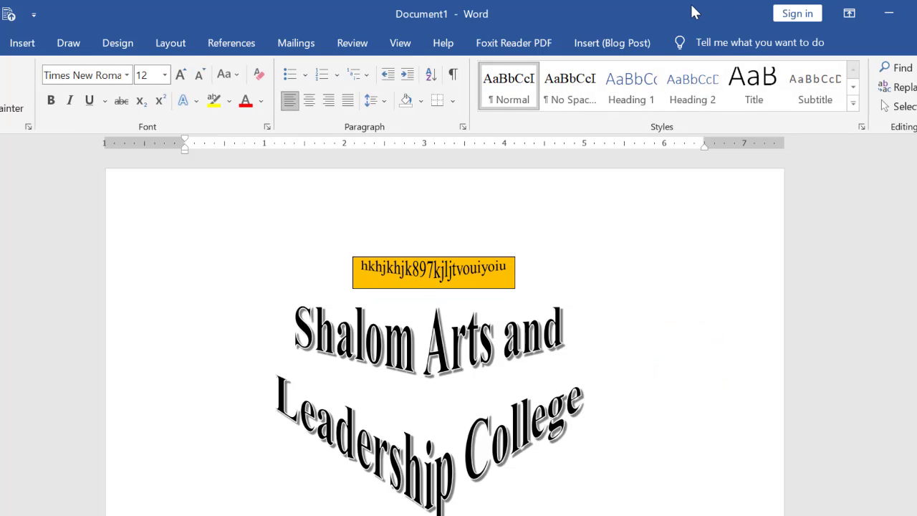
click(563, 344)
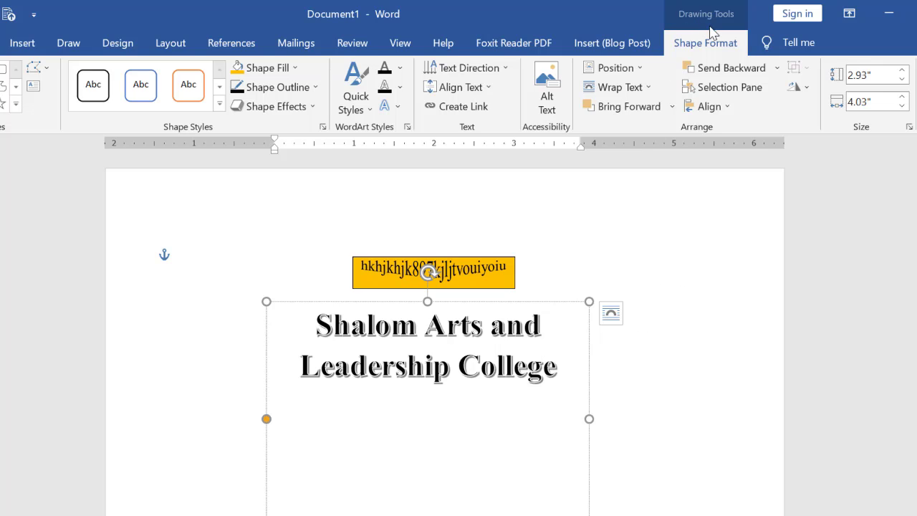
click(572, 303)
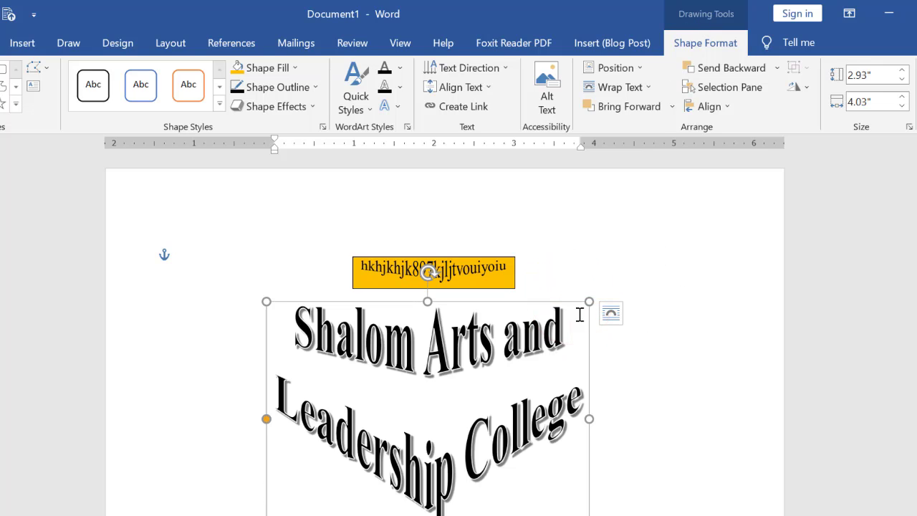
click(709, 354)
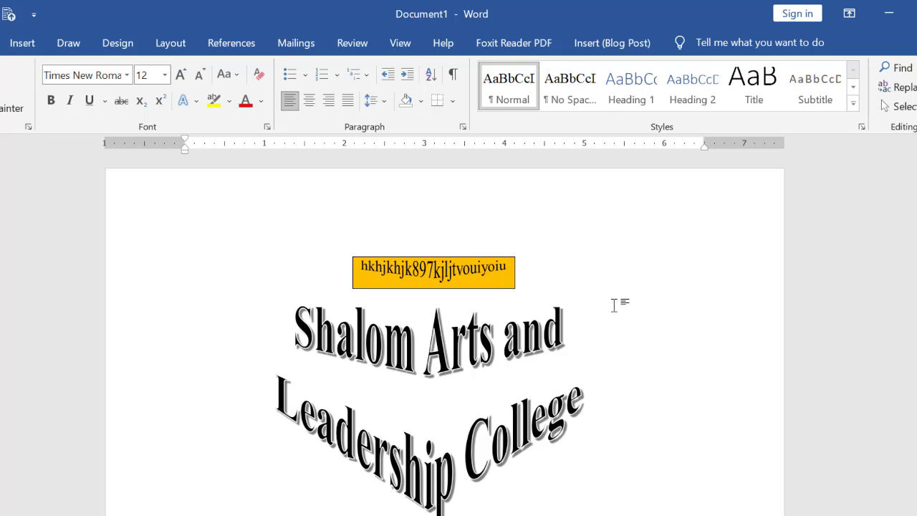
click(480, 288)
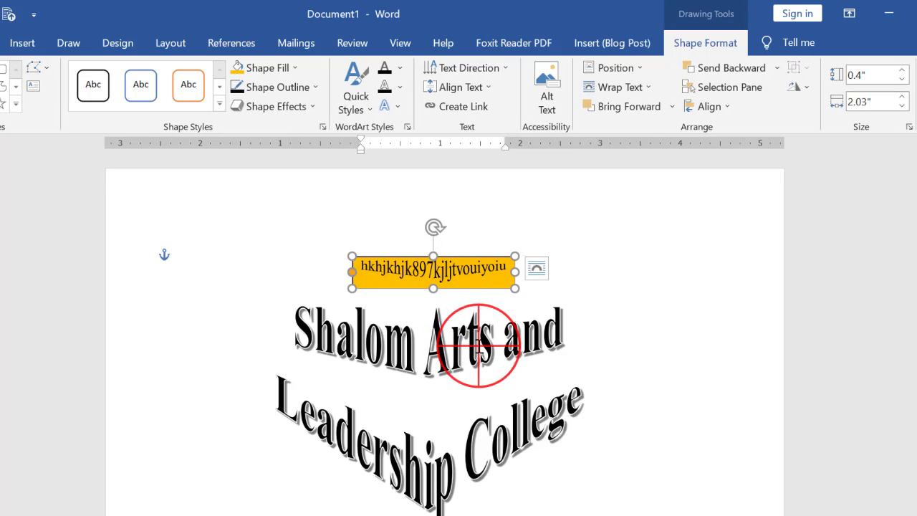